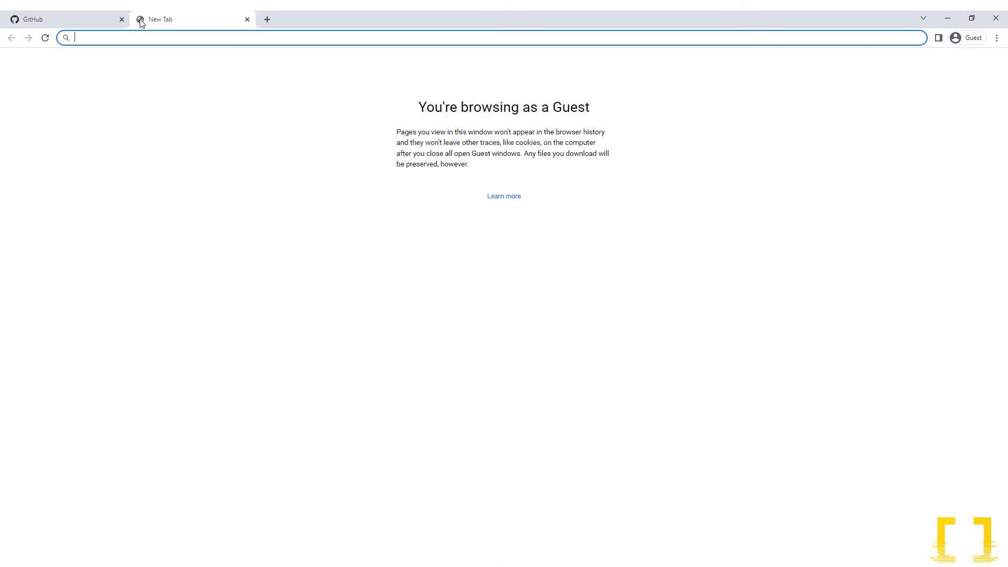
type("https://github.com/codecapsules-io/demo-flask-mysql")
key("Return")
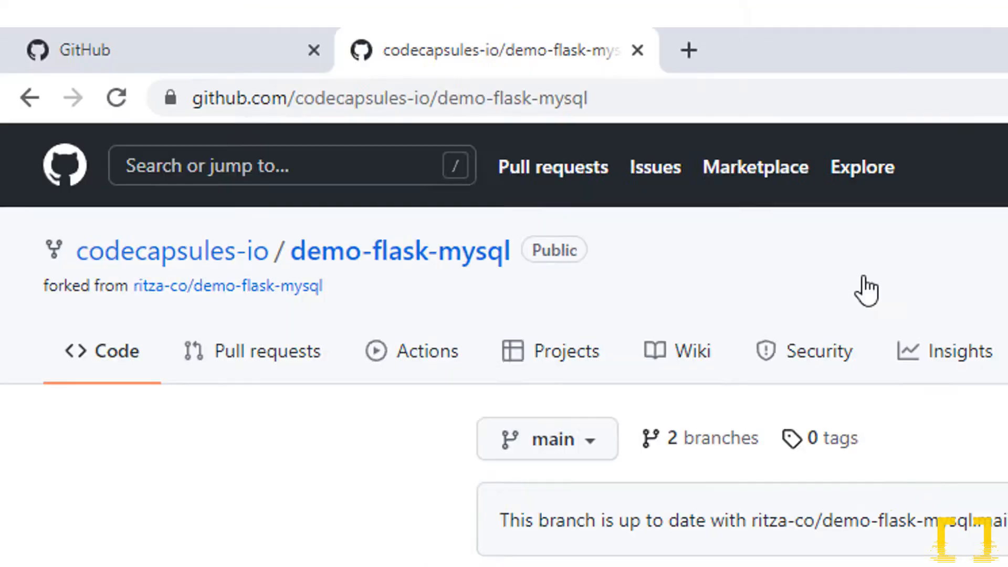
left_click_drag(586, 98, 127, 108)
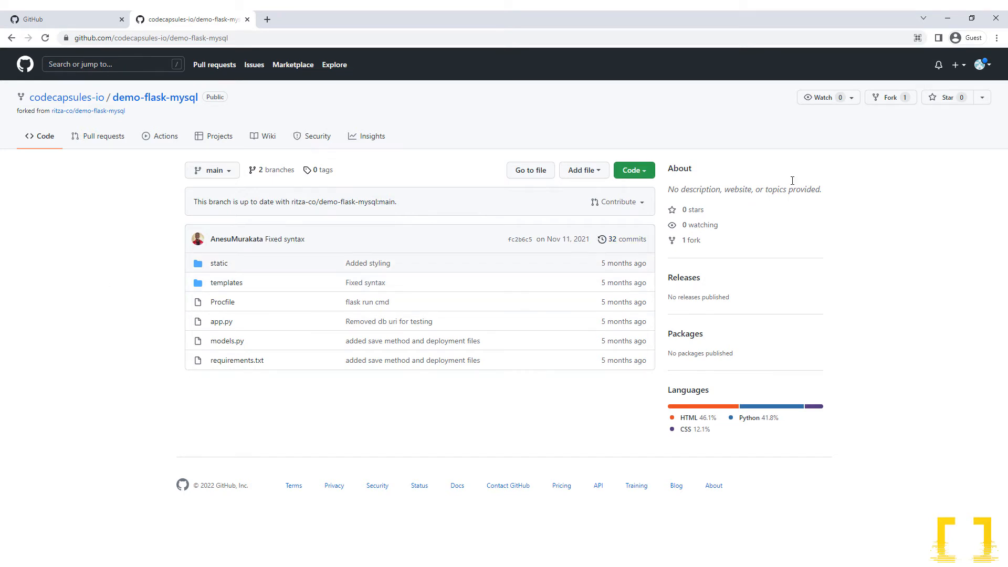
left_click(891, 99)
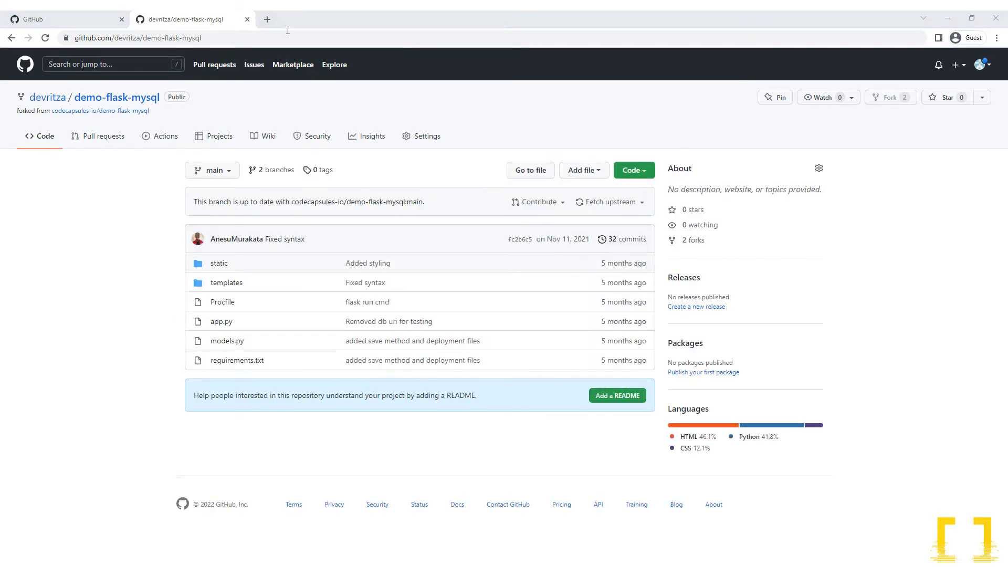
left_click(247, 19)
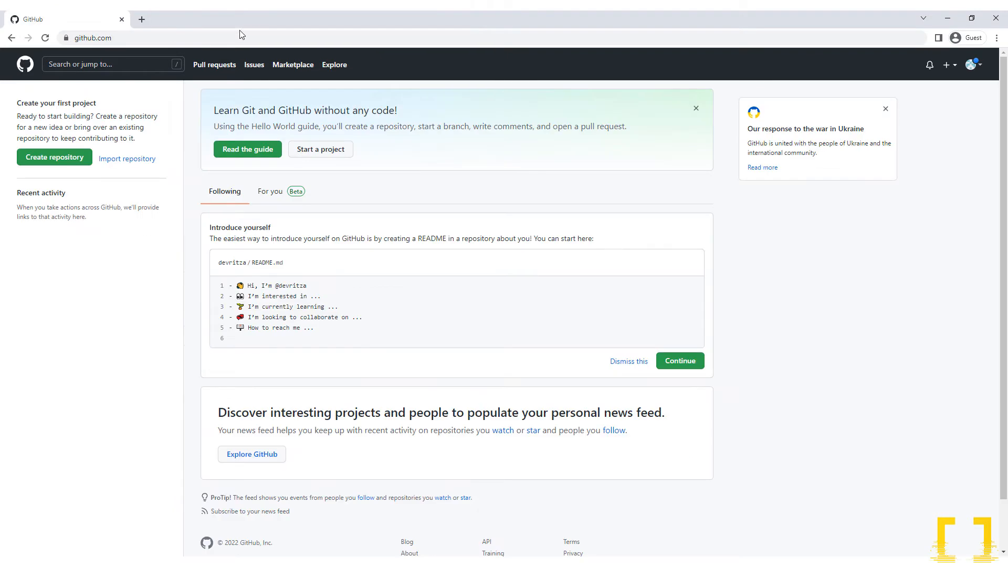
left_click(139, 20)
type("https://codecapsules.io/")
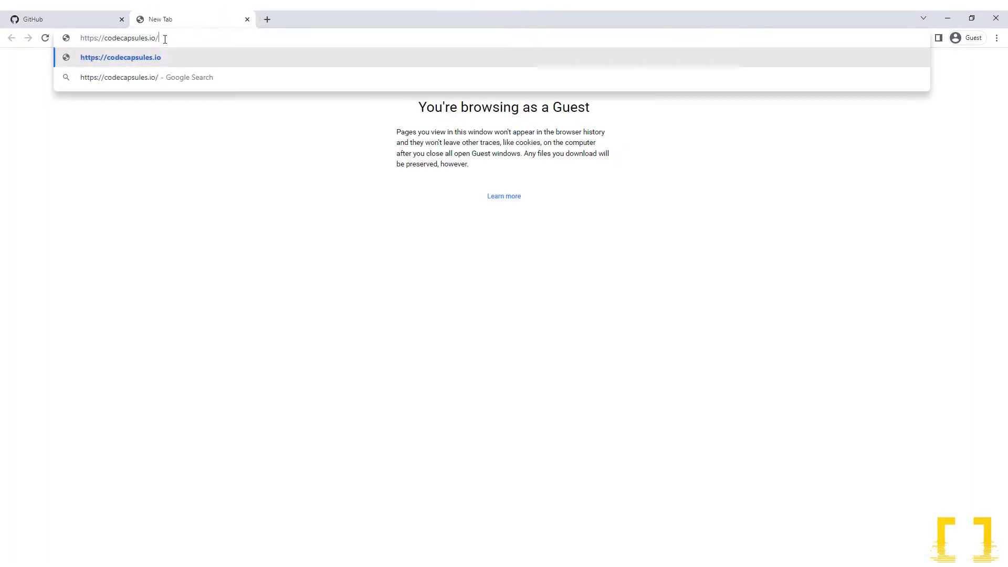
key("Return")
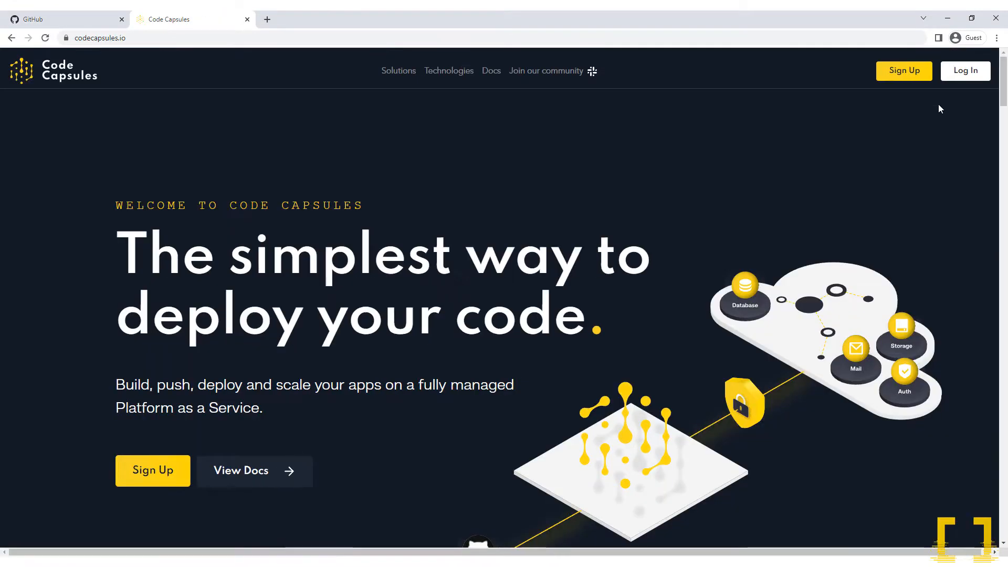
Step: Log in to Code Capsules with the account's email address and password
left_click(786, 205)
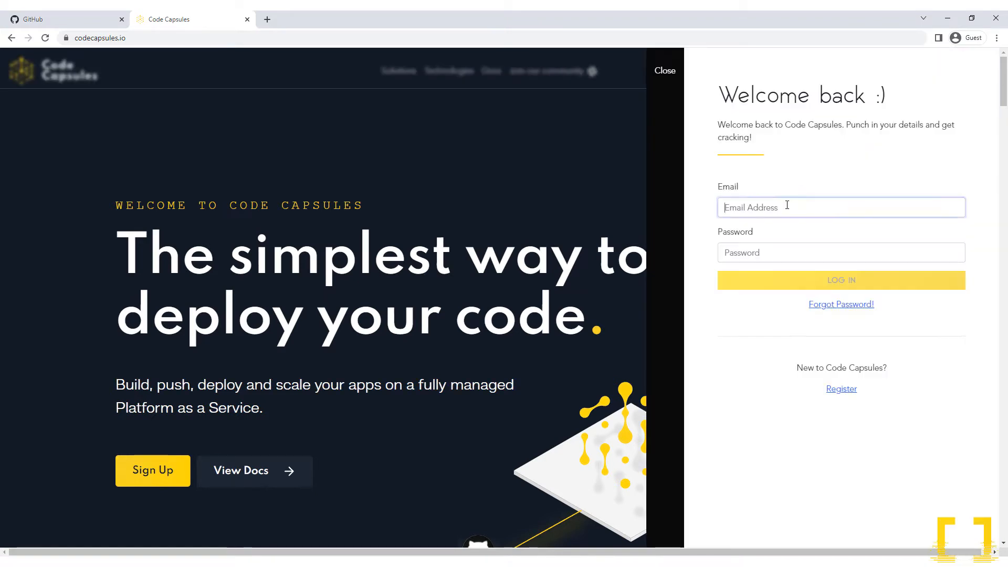
key("ctrl+v")
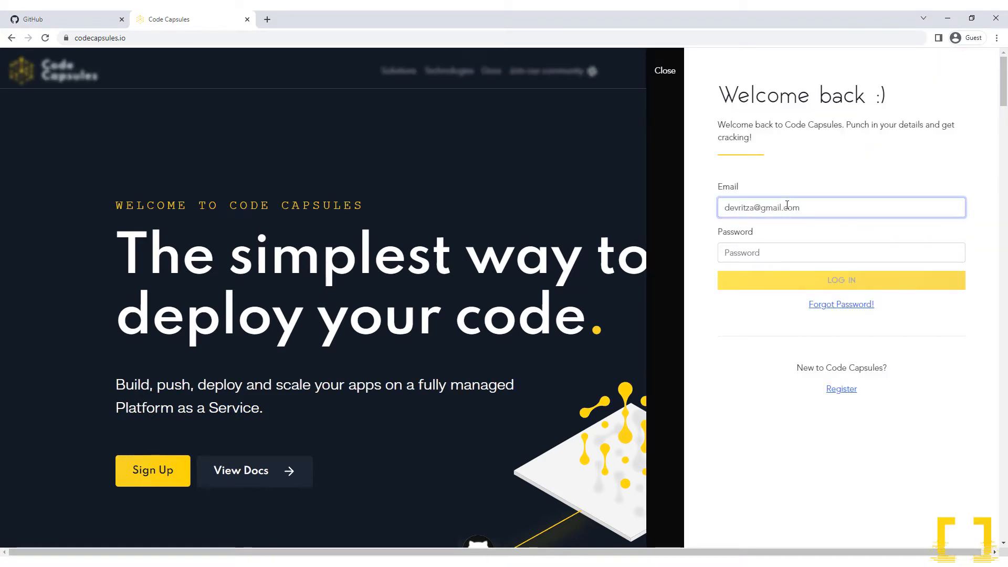
left_click(775, 252)
key("ctrl+v")
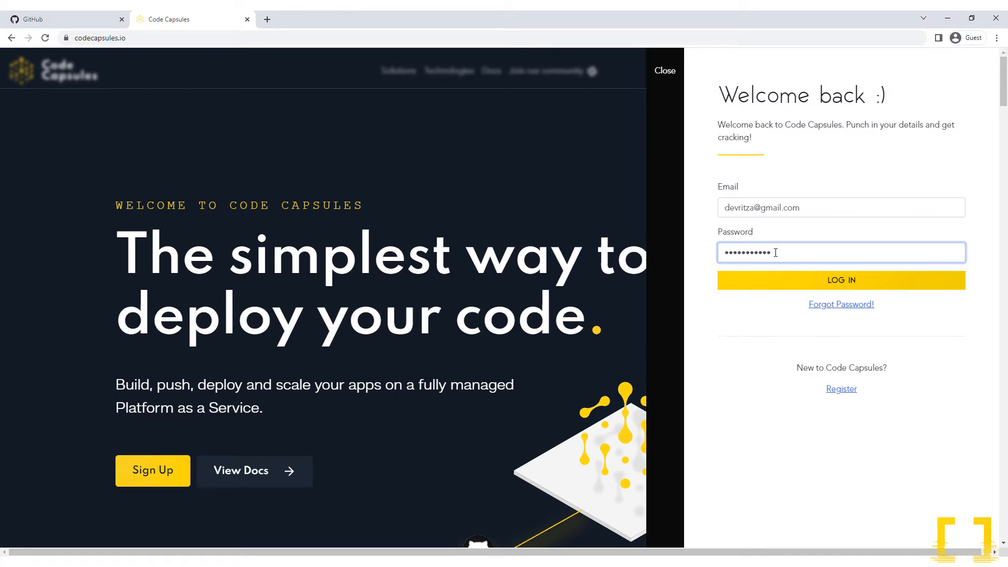
left_click(829, 283)
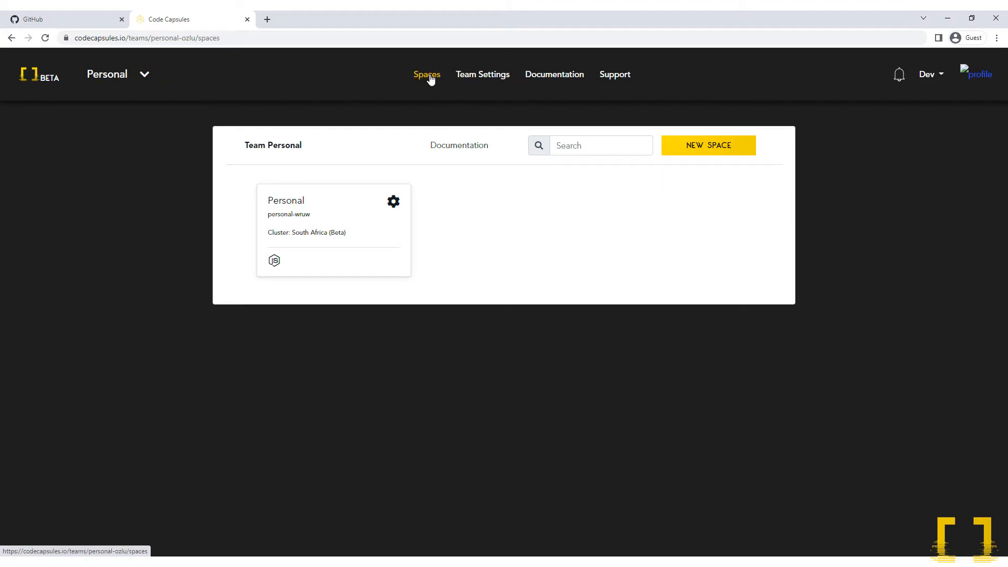
Step: Create a new space named Flask in the Personal team, using the South Africa (Beta) region
left_click(713, 153)
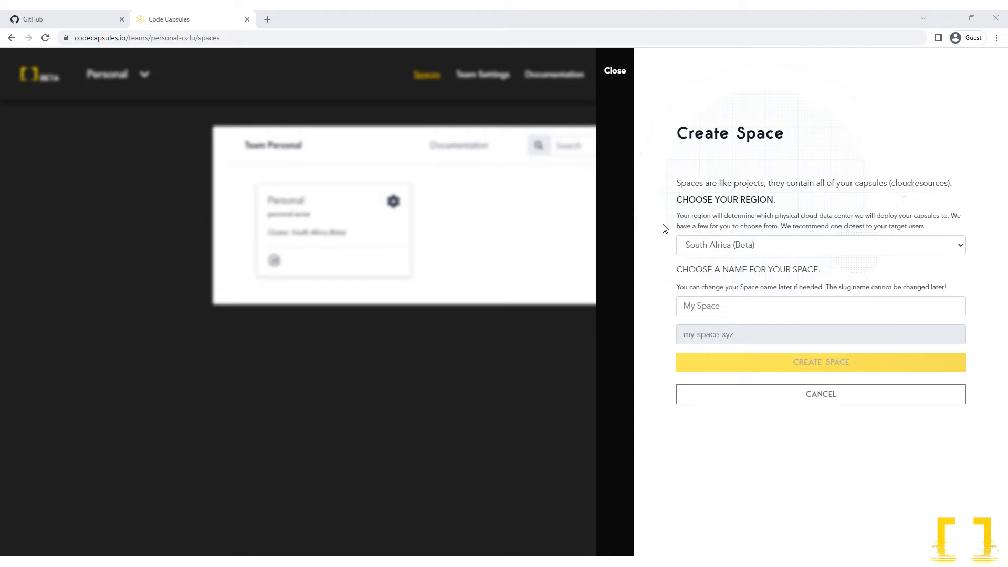
left_click(811, 246)
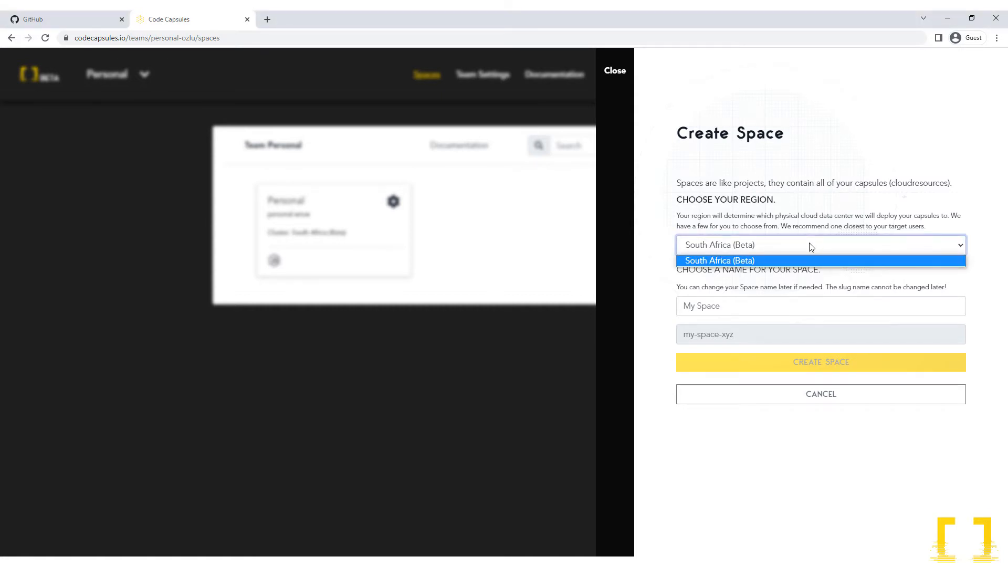
left_click(802, 263)
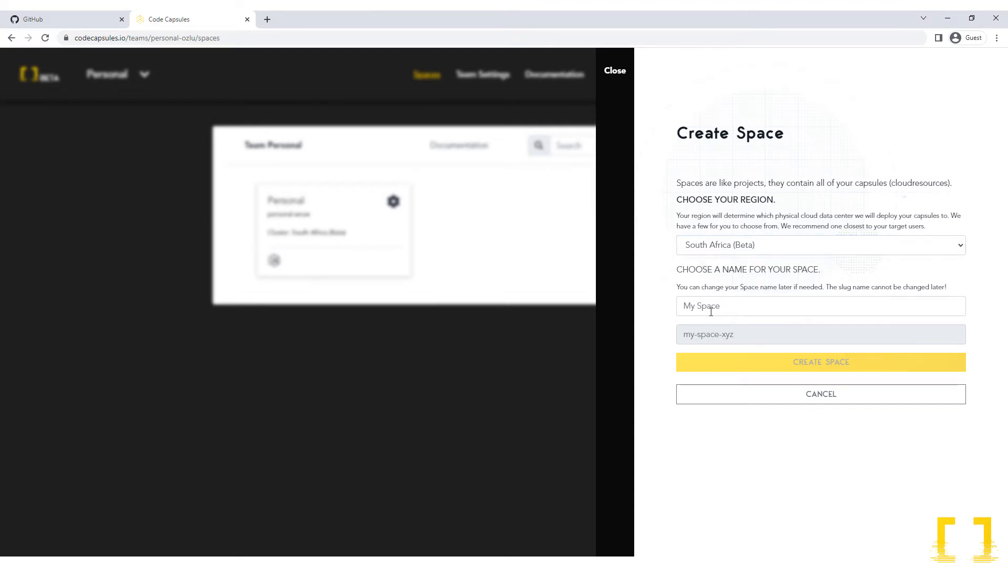
left_click(681, 307)
type("Flask")
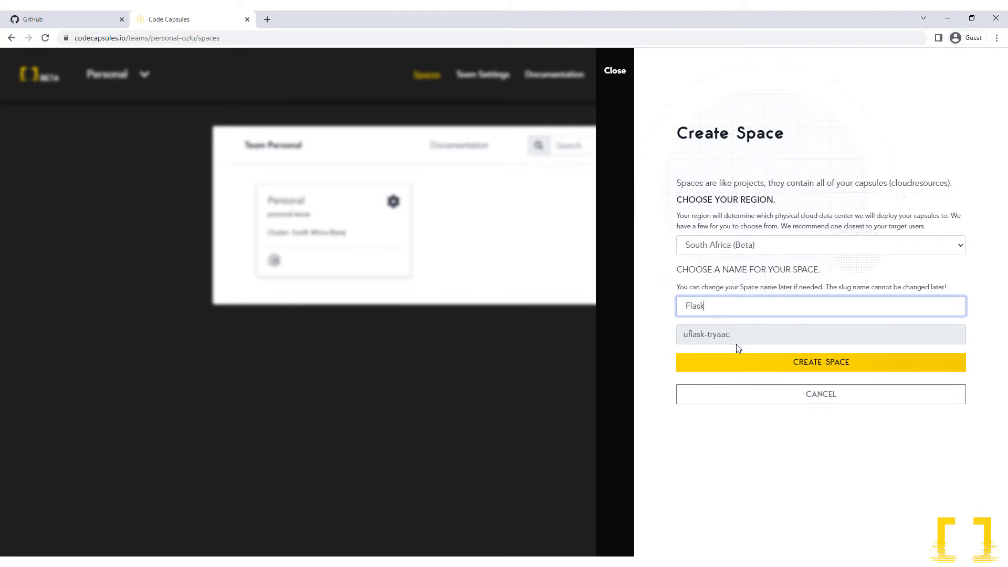
left_click(805, 366)
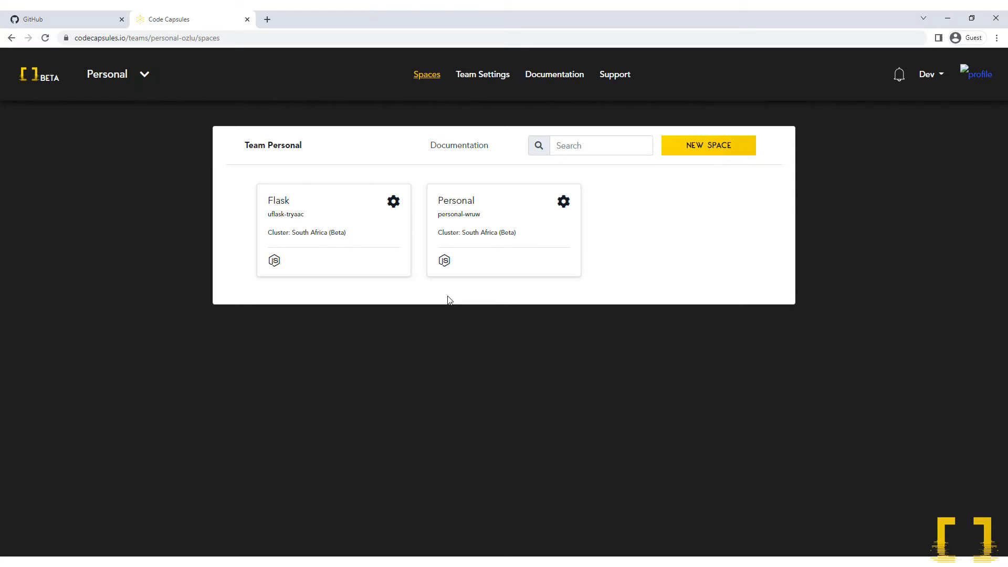
Step: Link GitHub from the profile page, installing and authorizing Code Capsules for only the demo-flask-mysql repository
left_click(976, 80)
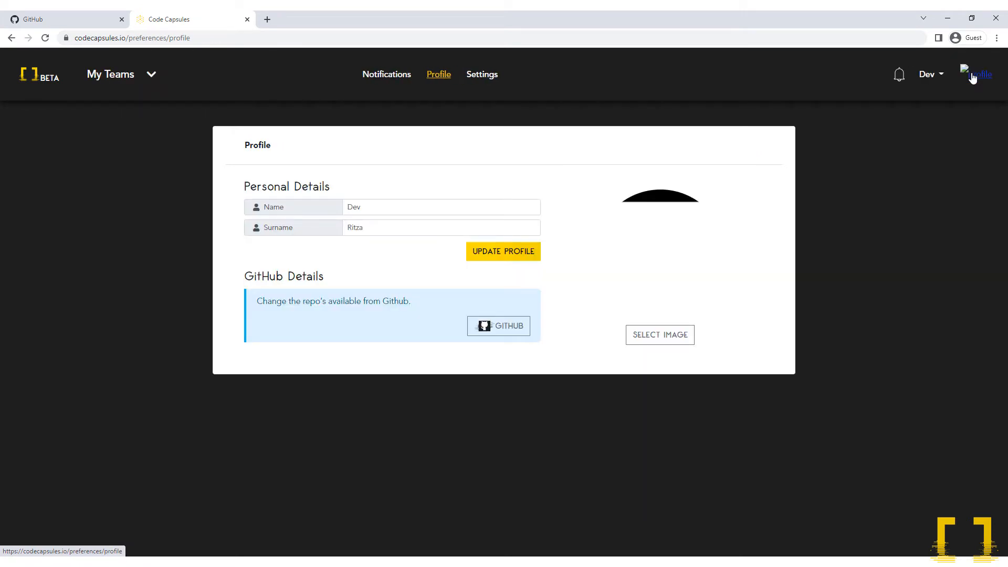
left_click(507, 334)
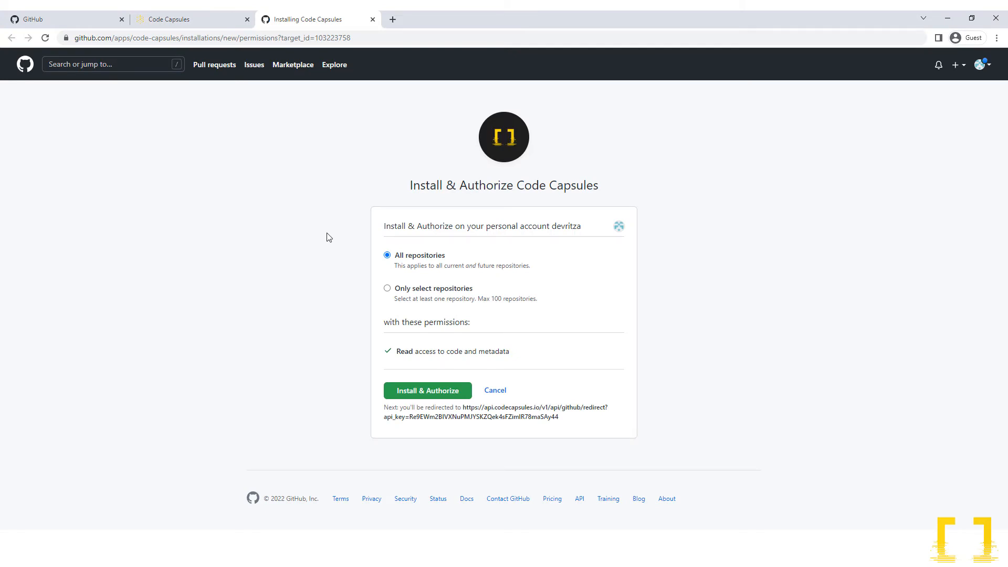
left_click(61, 20)
left_click(391, 289)
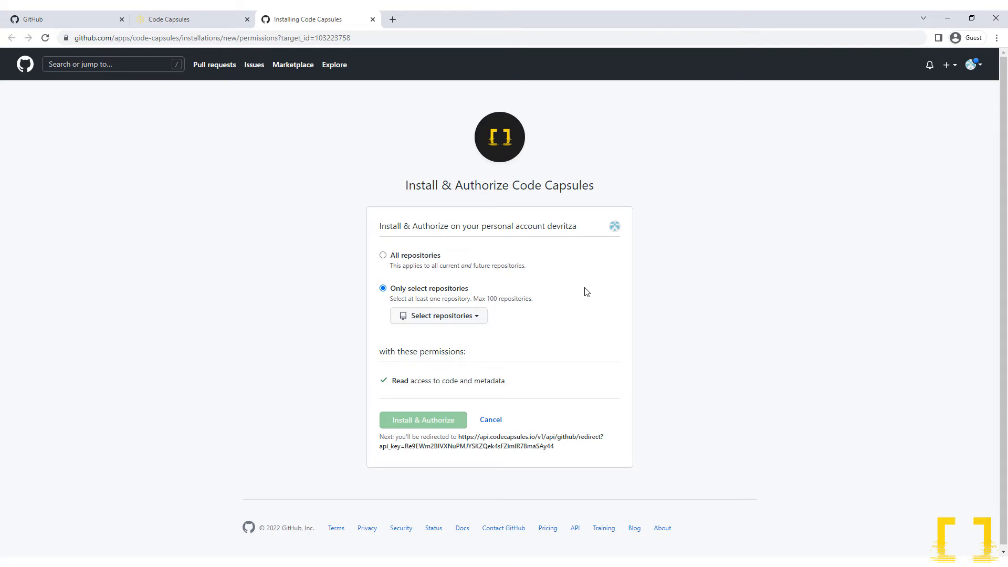
left_click(480, 320)
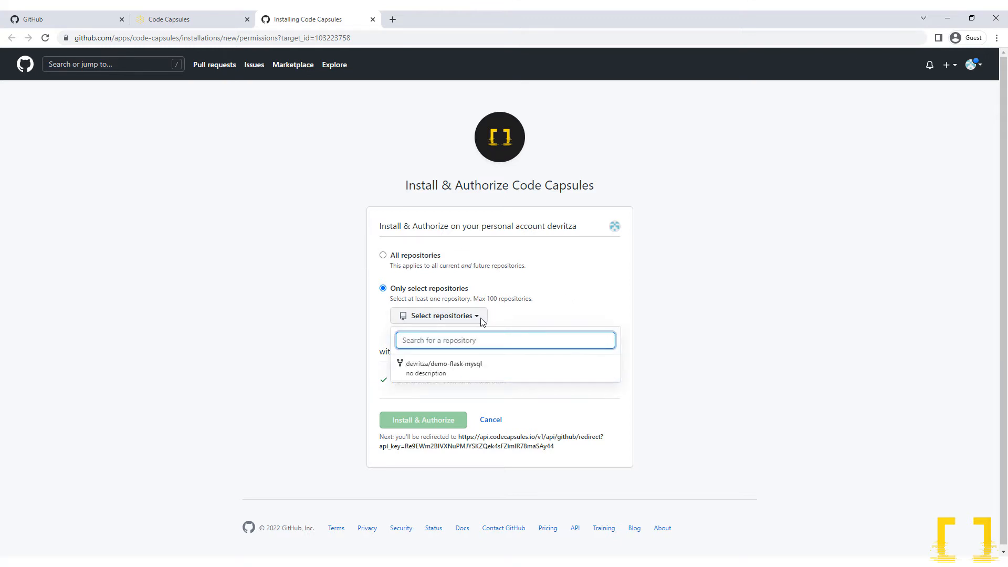
left_click(456, 377)
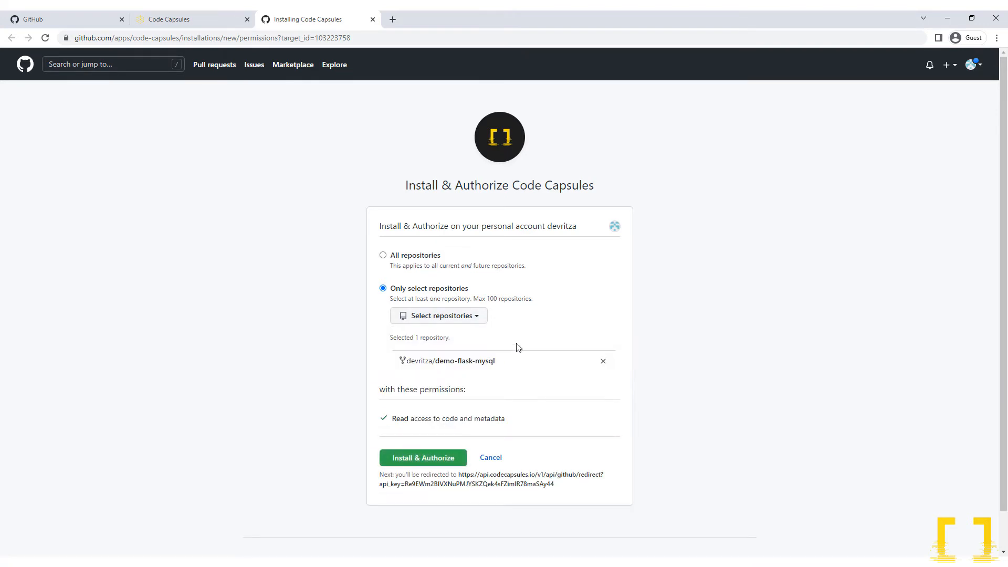
left_click(438, 458)
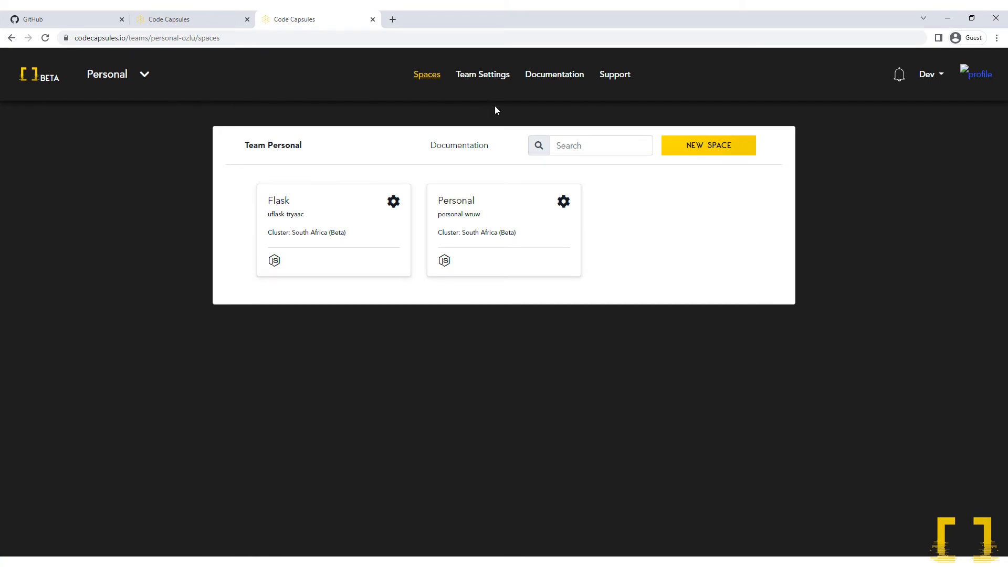
Step: Add the demo-flask-mysql repository to the Personal team's repos in the team settings and confirm
left_click(491, 75)
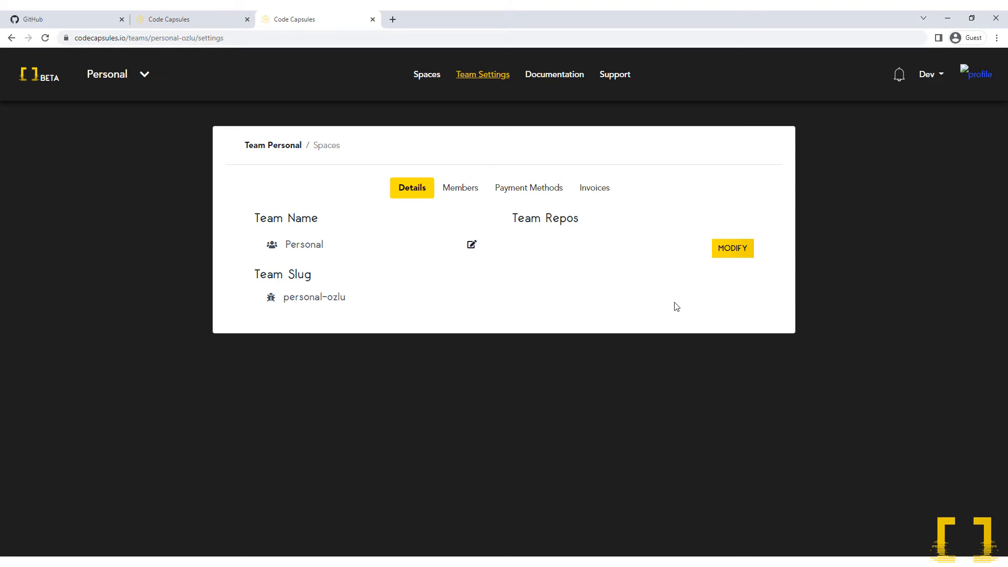
left_click(733, 252)
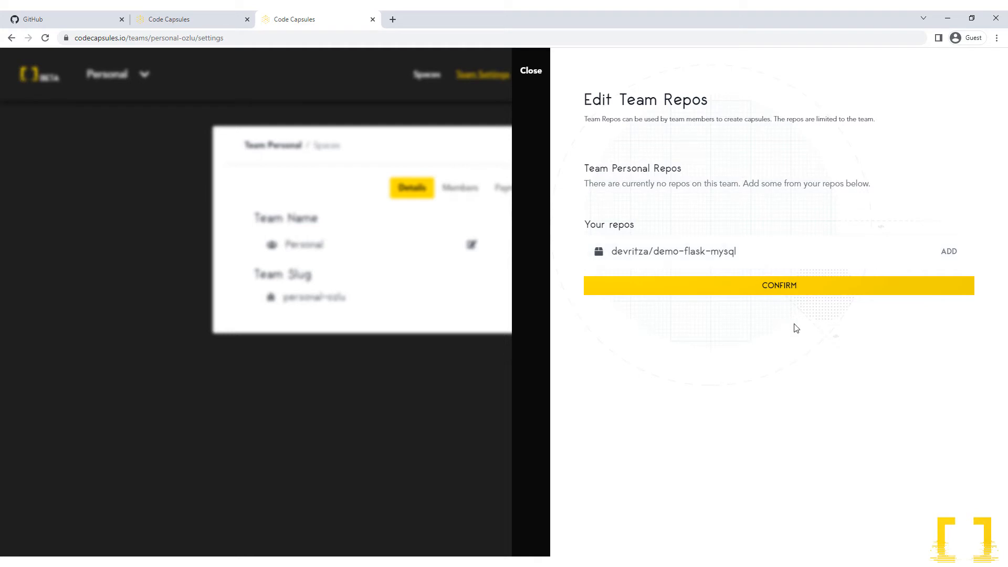
left_click(958, 252)
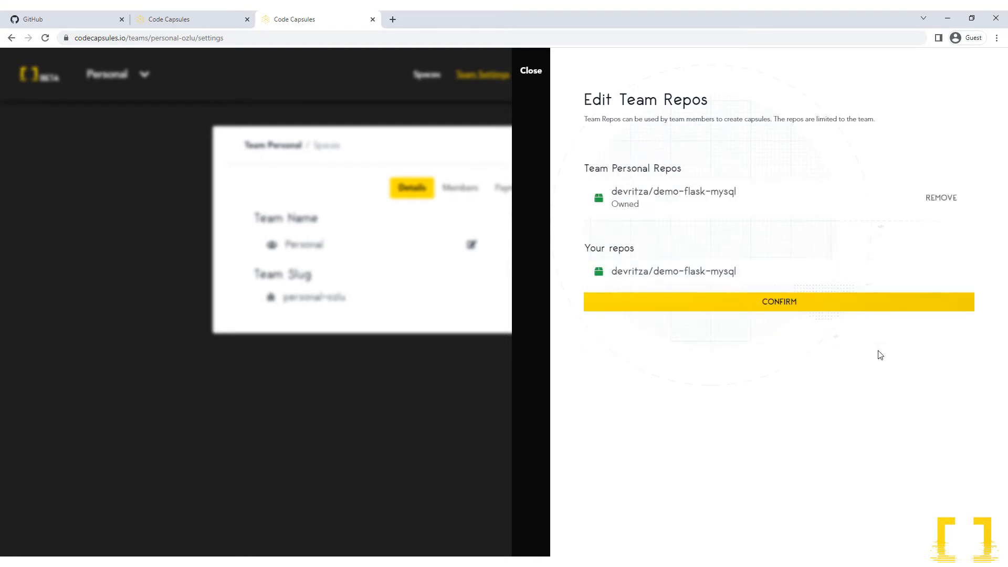
left_click(842, 310)
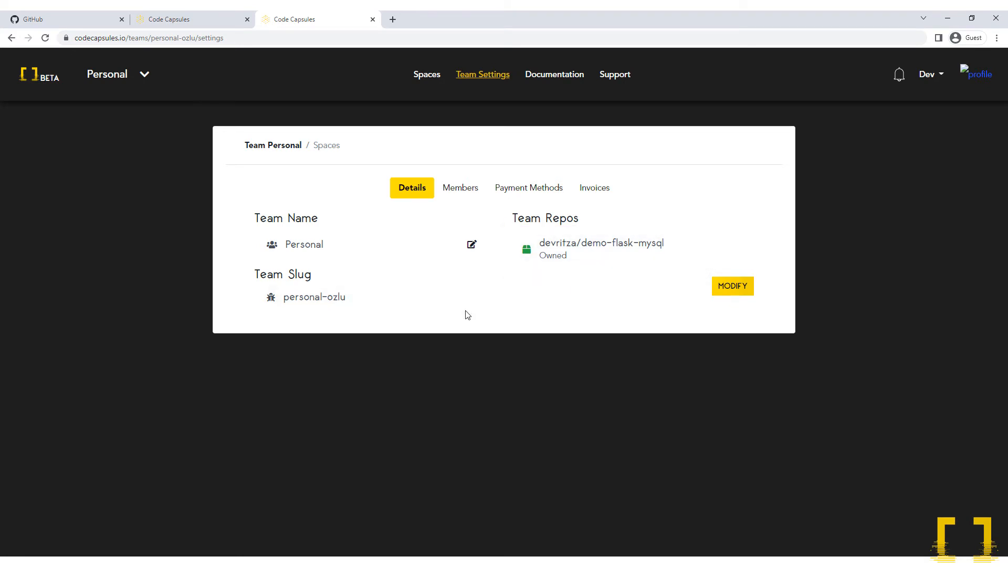
Step: Create a data capsule in the Flask space with a Mysql Database Cluster and the Standard product (1 CPU, 1GB RAM)
left_click(428, 79)
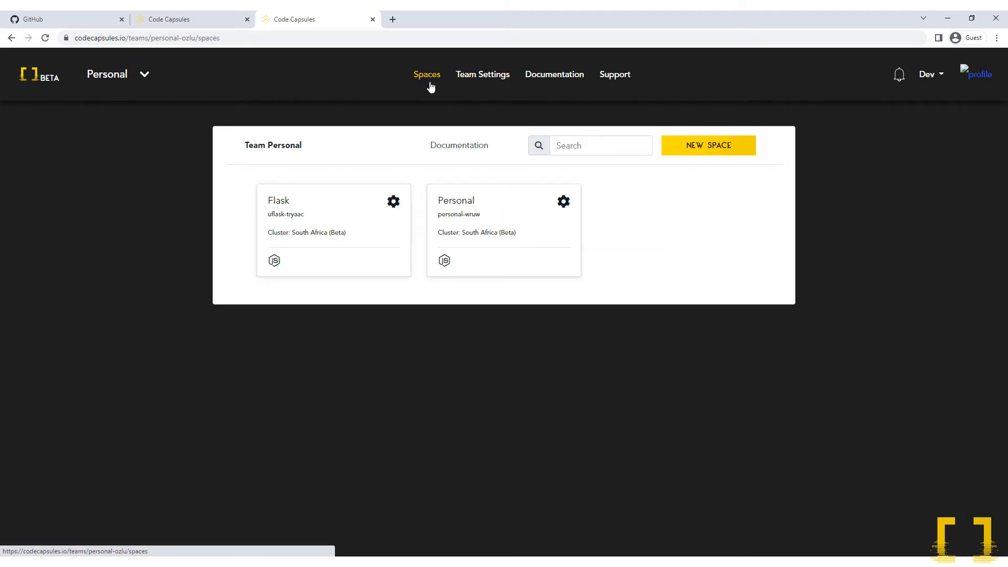
left_click(371, 218)
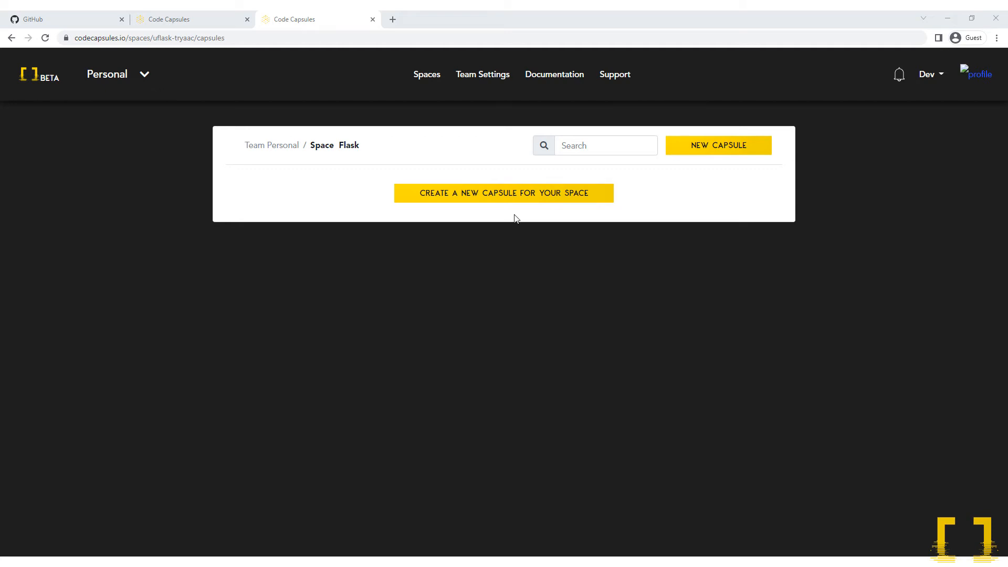
left_click(729, 153)
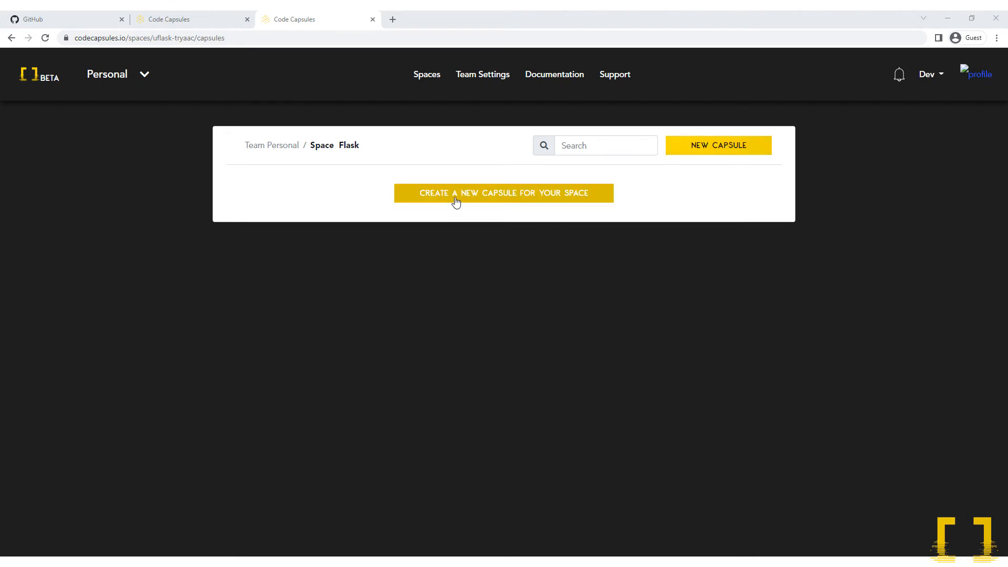
left_click(347, 210)
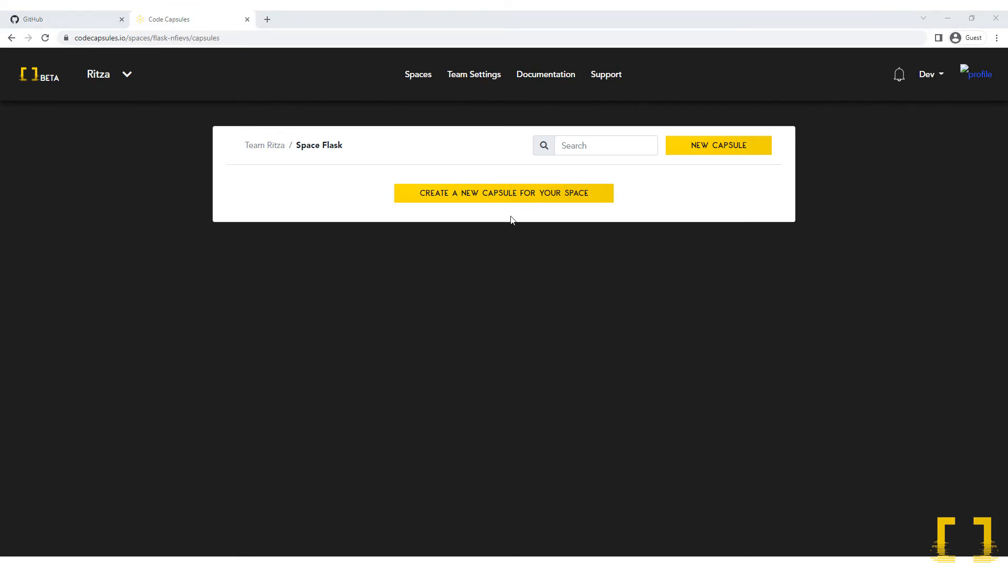
left_click(504, 198)
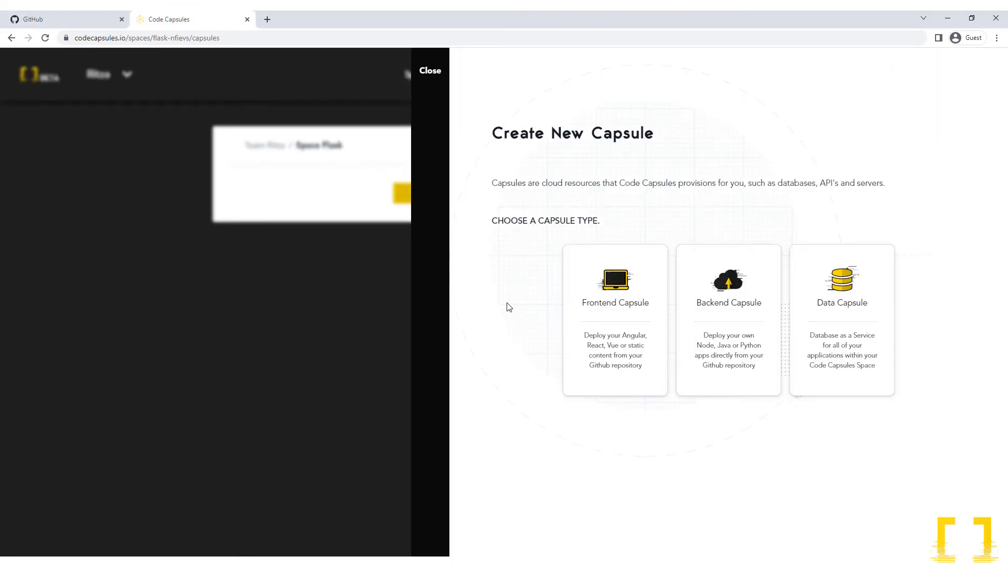
left_click(844, 359)
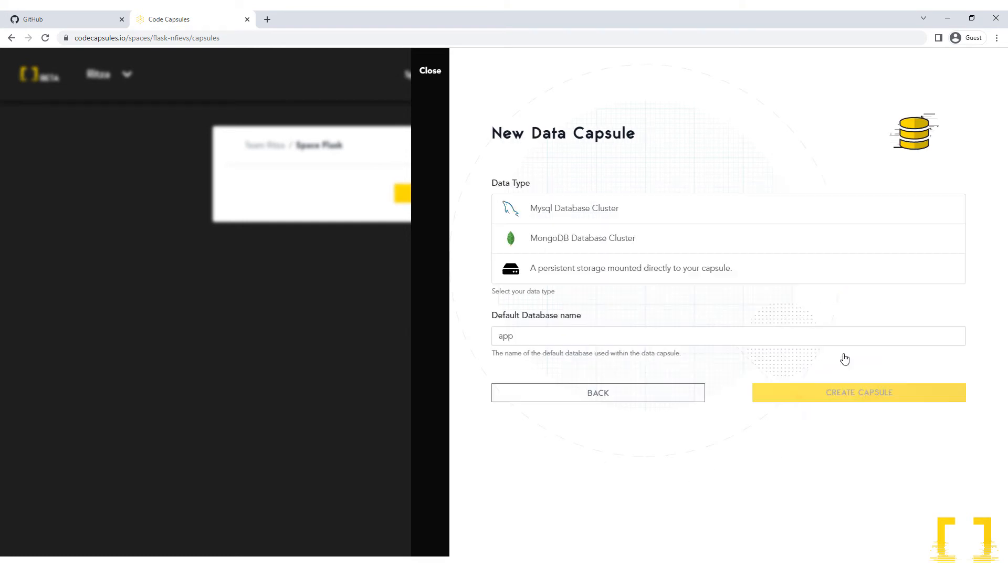
left_click(632, 217)
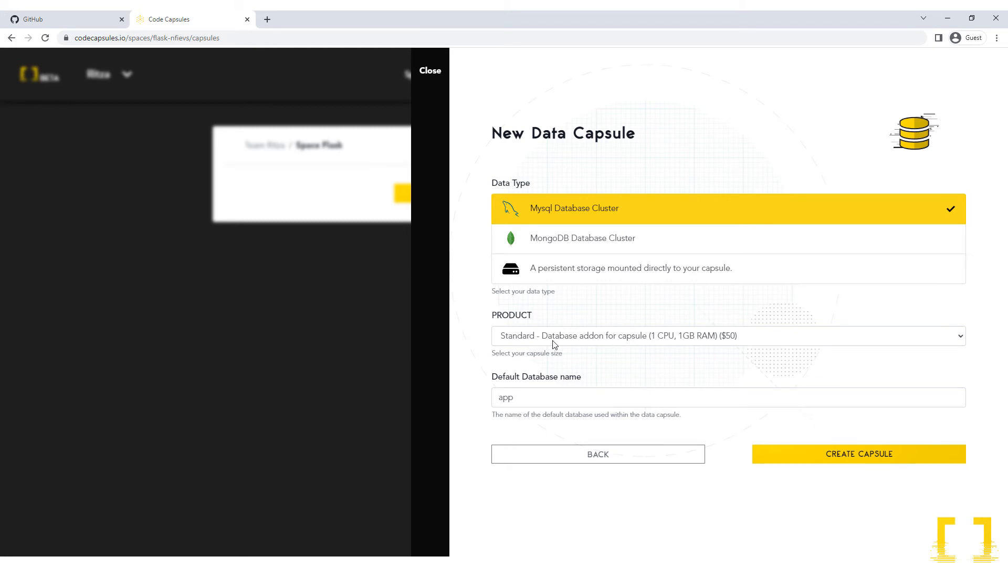
left_click(761, 339)
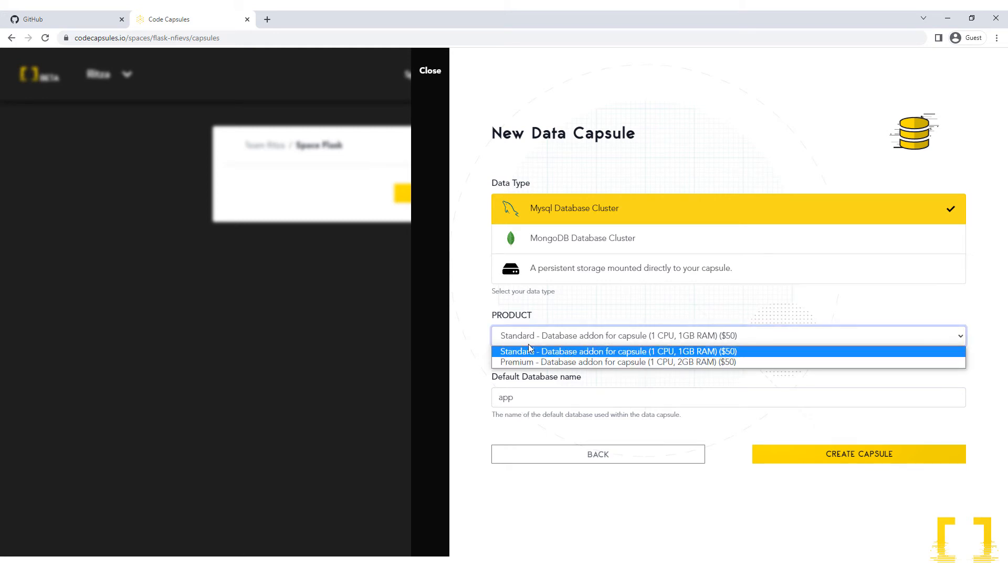
left_click(500, 357)
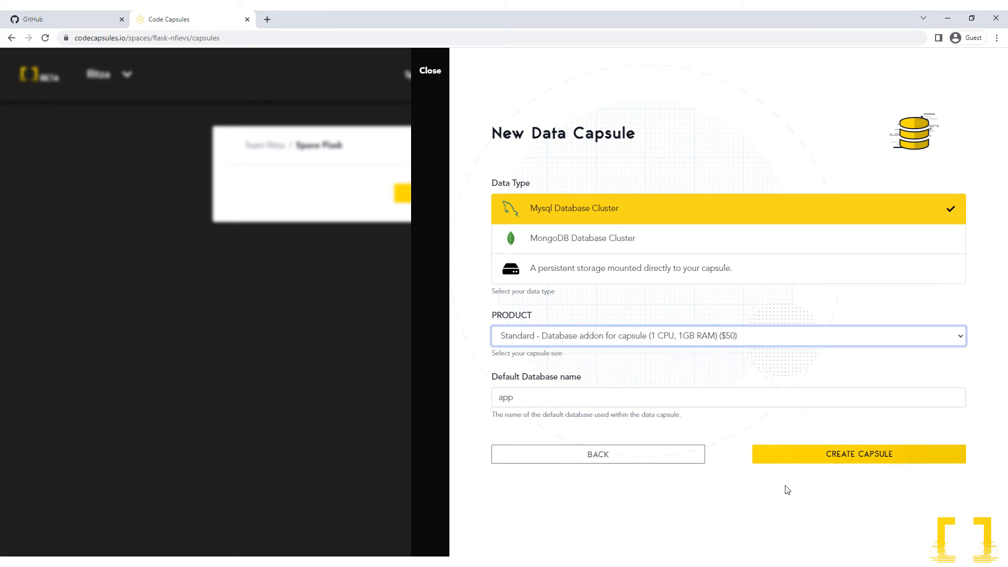
left_click(883, 464)
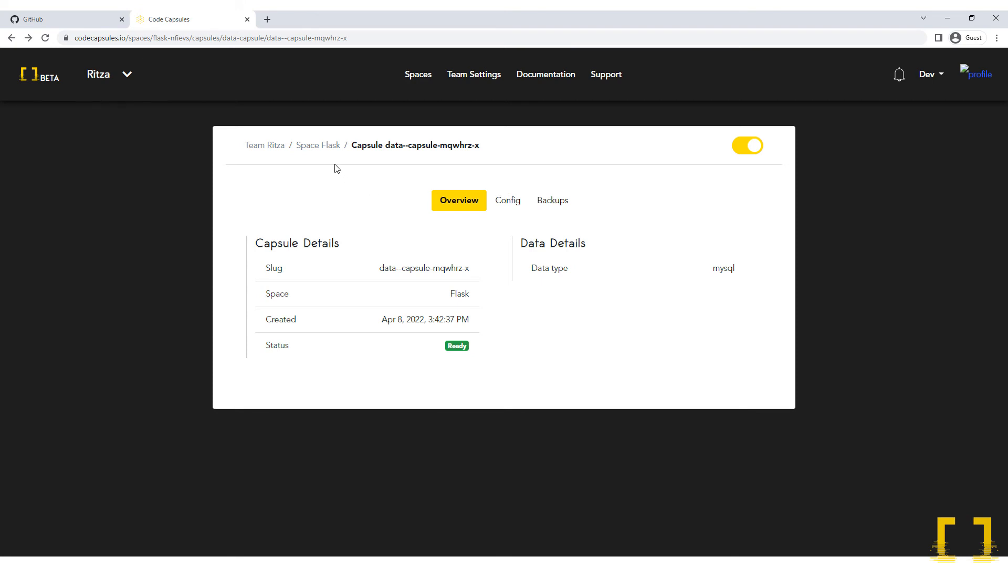
Step: Create a backend capsule in the Flask space with the Sandbox product (256MB RAM), deploying the demo-flask-mysql repository's main branch with the default run command
left_click(314, 146)
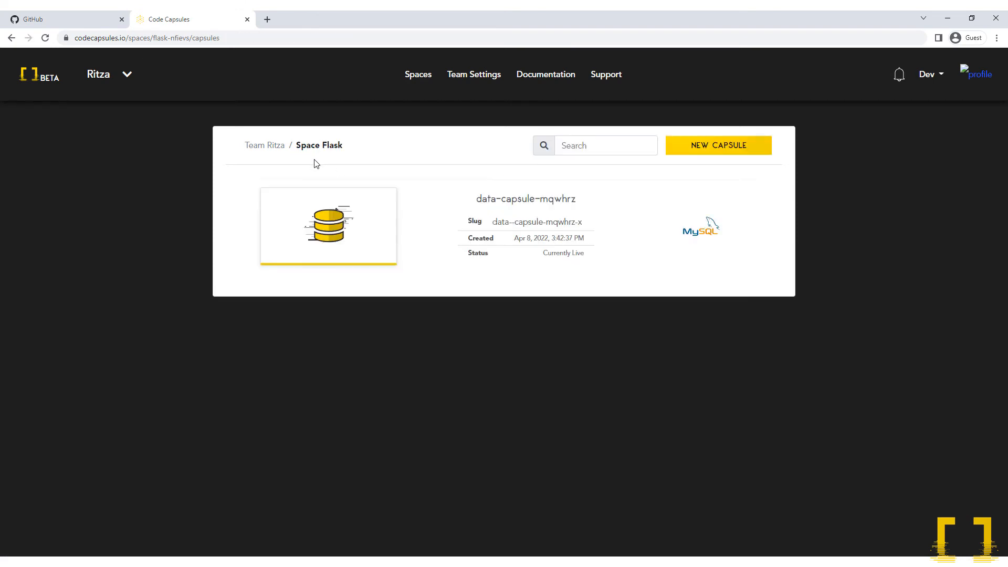
left_click(707, 152)
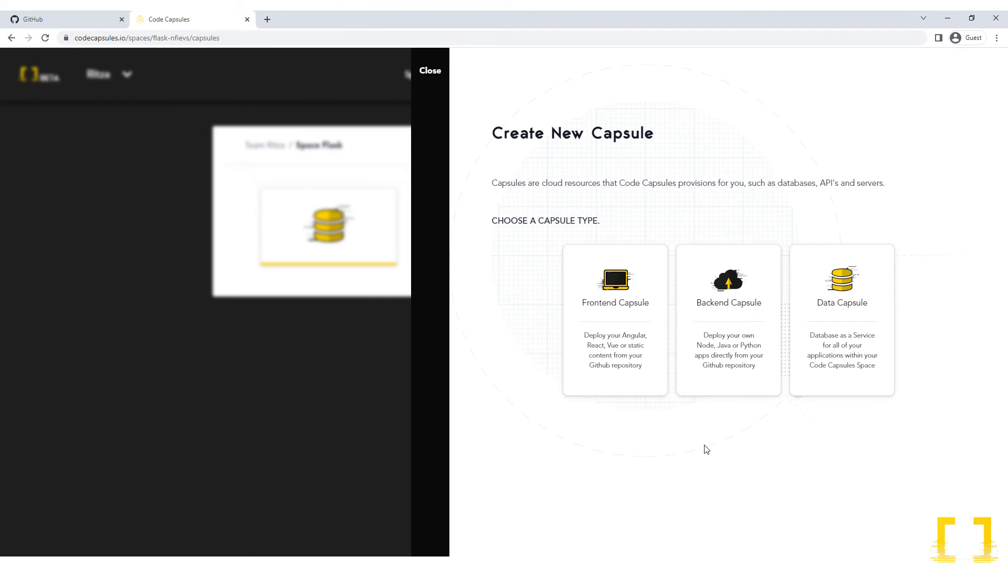
left_click(736, 372)
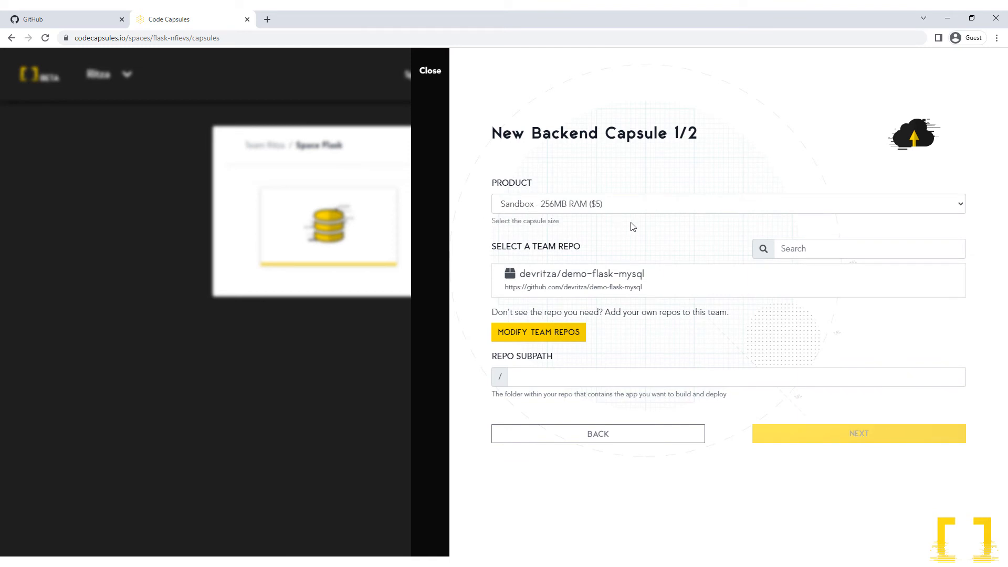
left_click(624, 206)
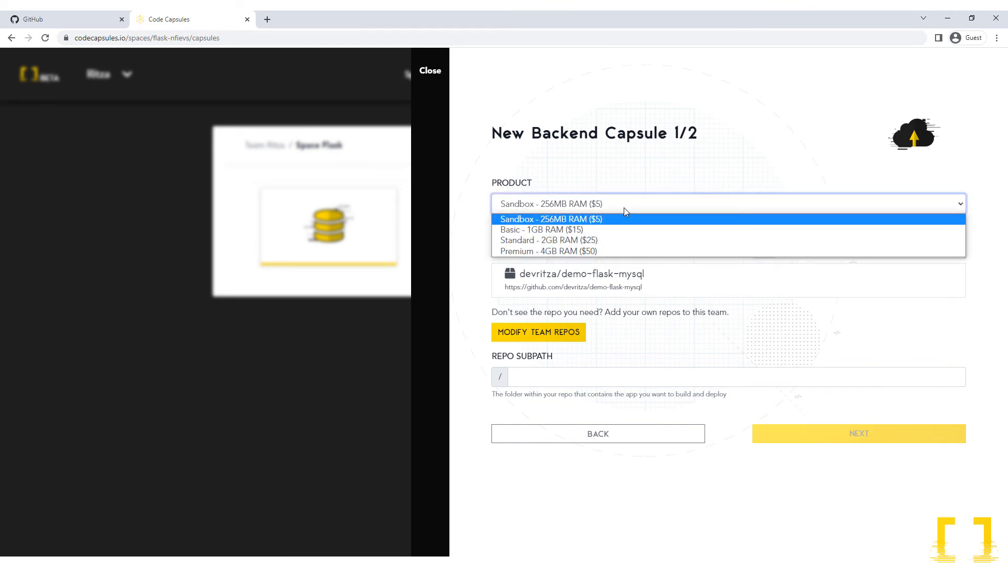
left_click(593, 222)
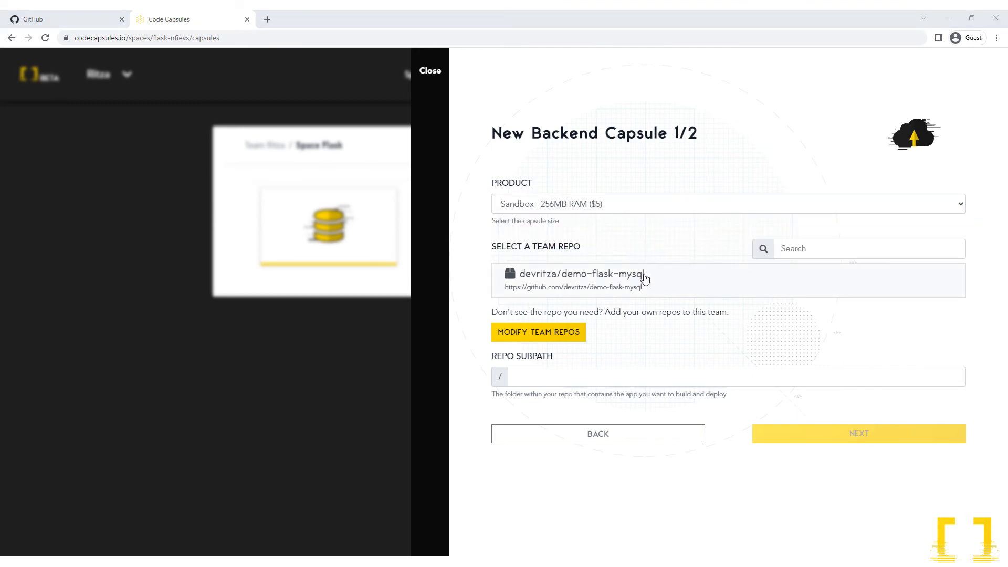
left_click(668, 279)
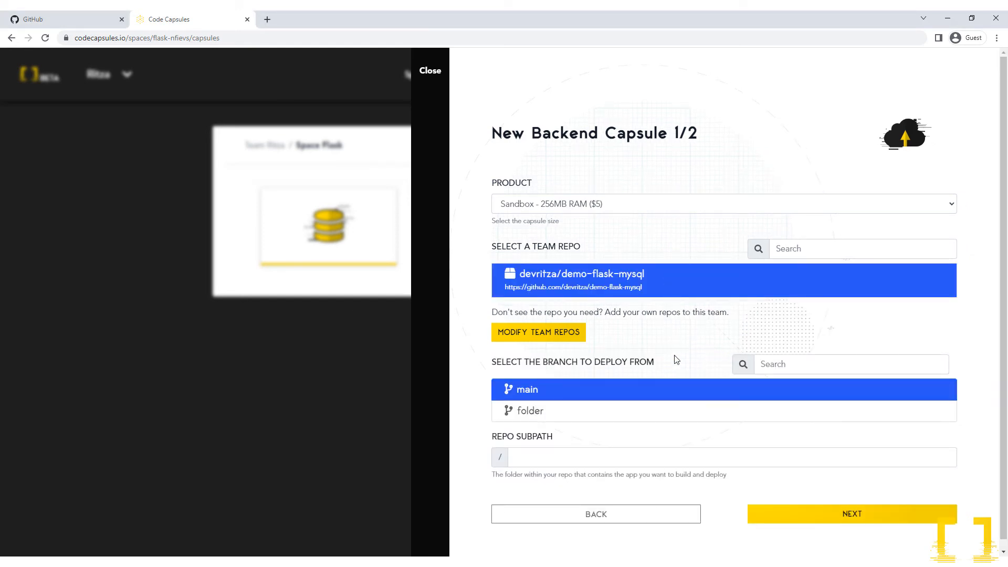
left_click(792, 521)
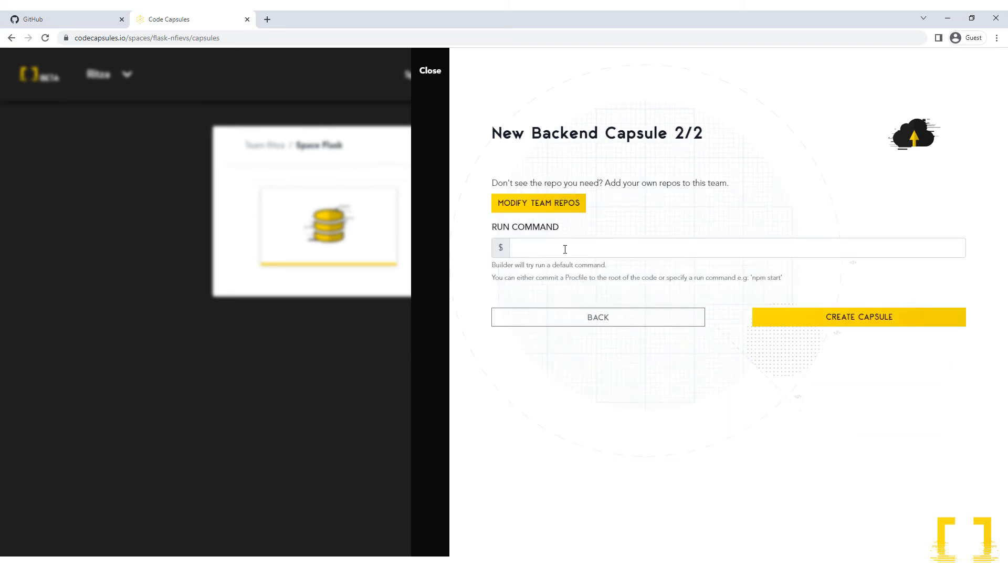
left_click(885, 325)
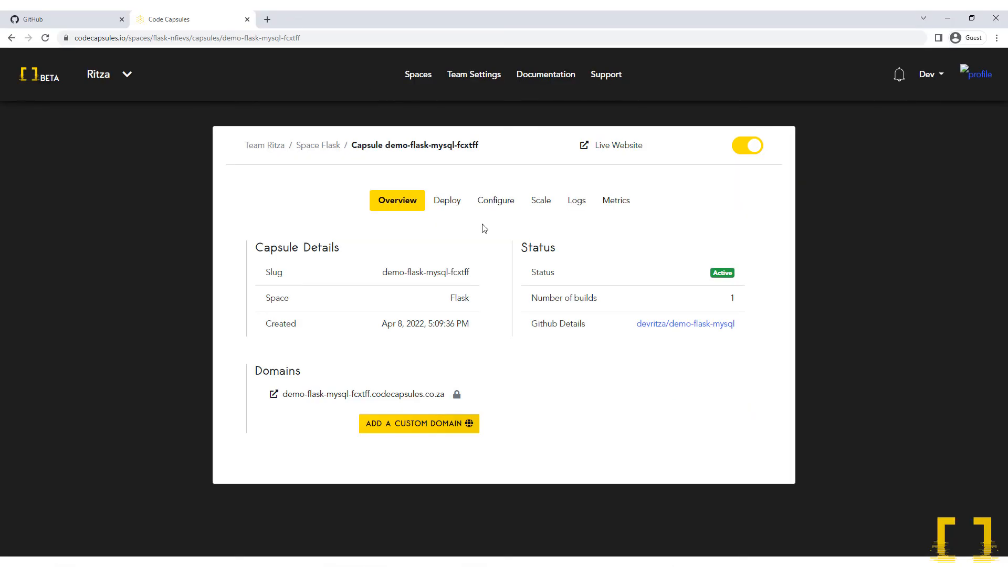
Step: Review the build log of the backend capsule's deployed build, and close it
left_click(450, 204)
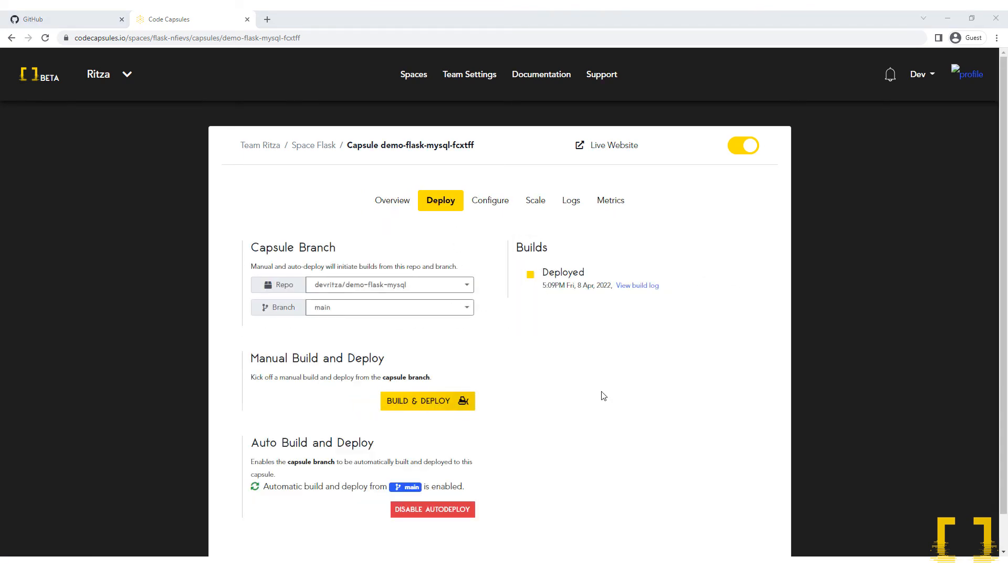
left_click(647, 287)
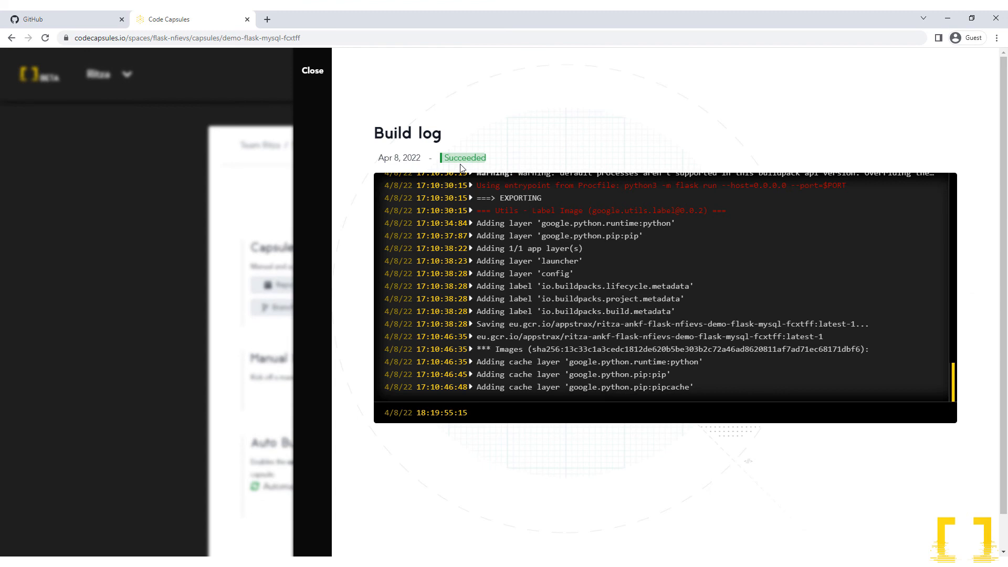
left_click(312, 71)
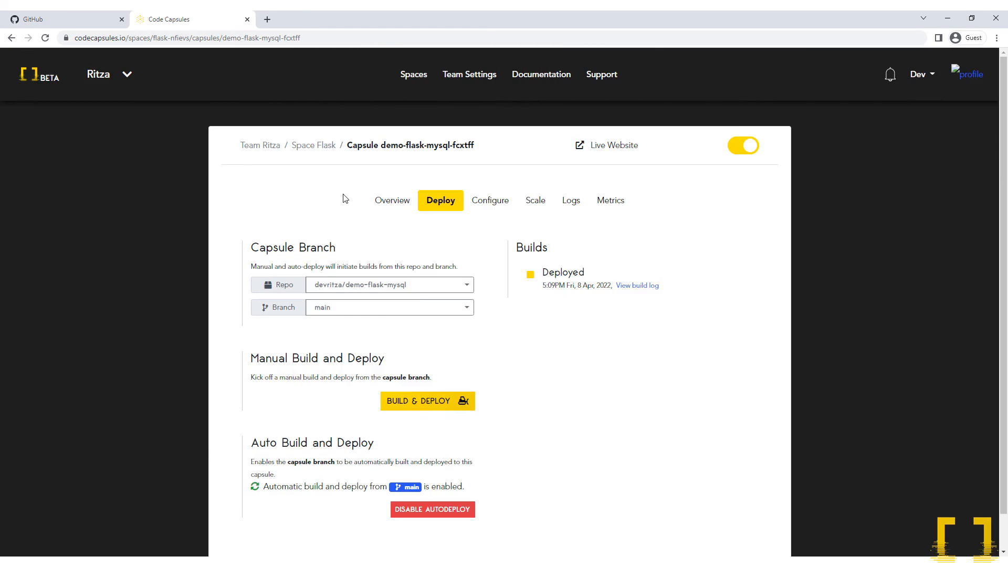
Step: Bind the MySQL data capsule to the demo-flask-mysql backend capsule in the Flask space
left_click(315, 150)
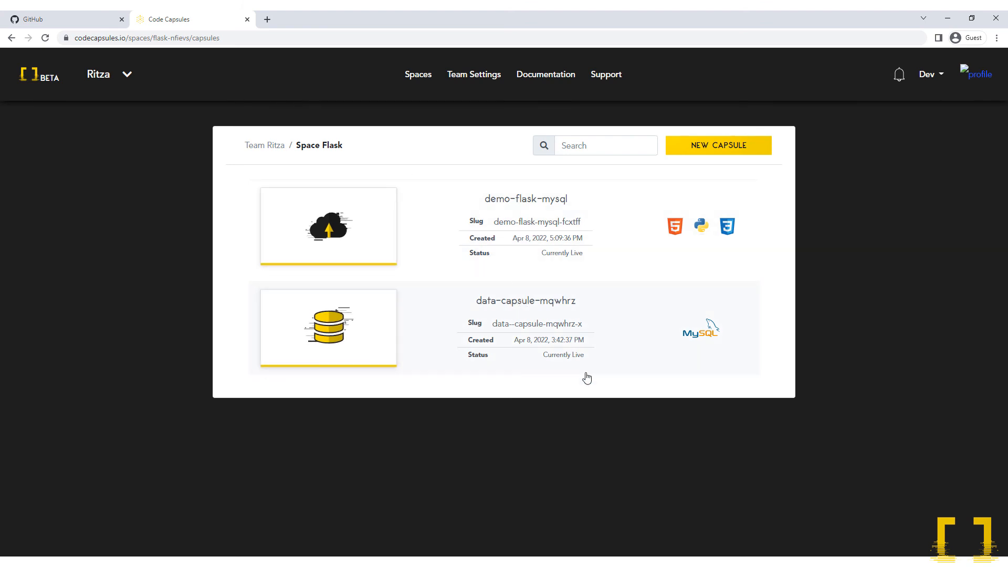
left_click(375, 237)
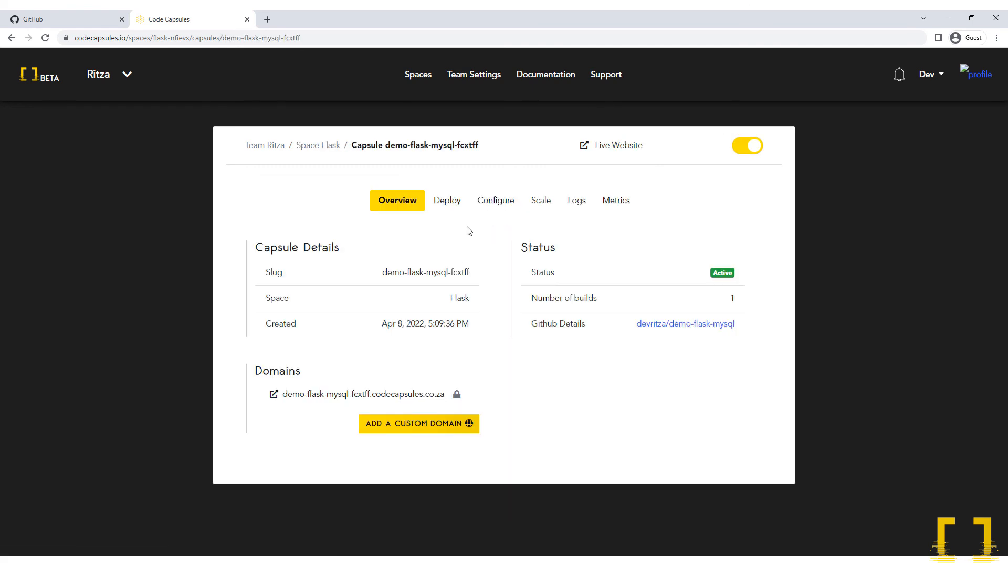
left_click(503, 207)
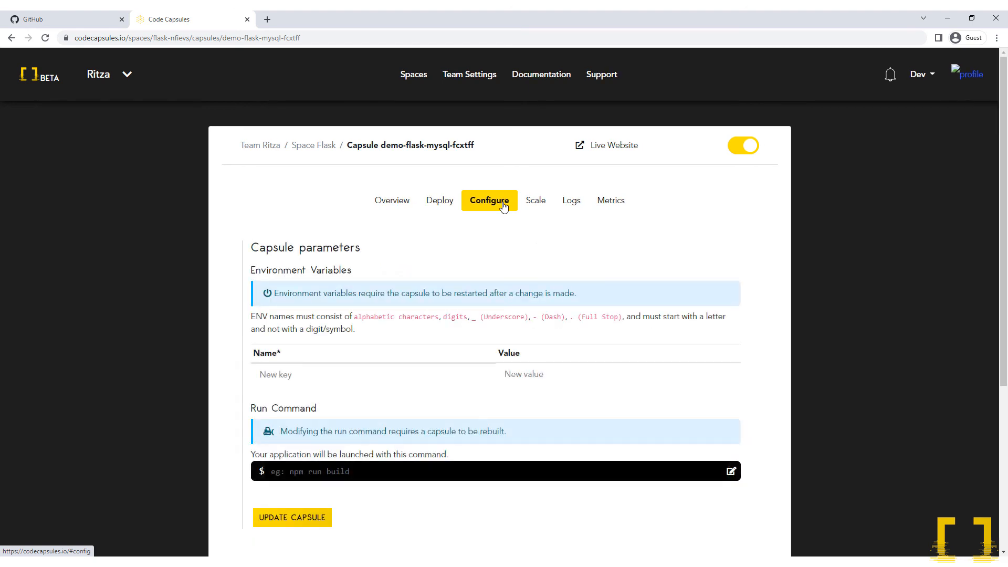
scroll(542, 265, "down", 5)
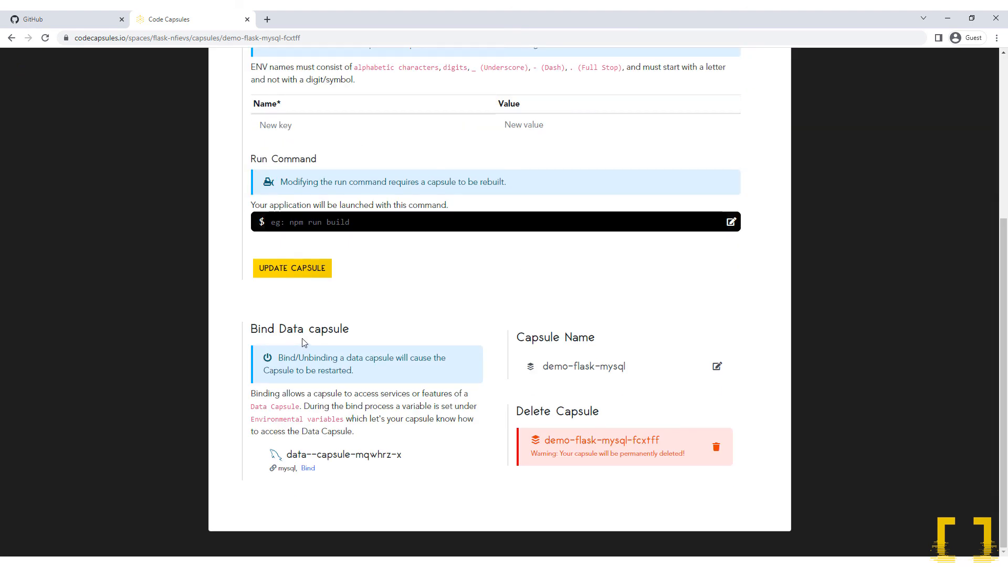
left_click(307, 475)
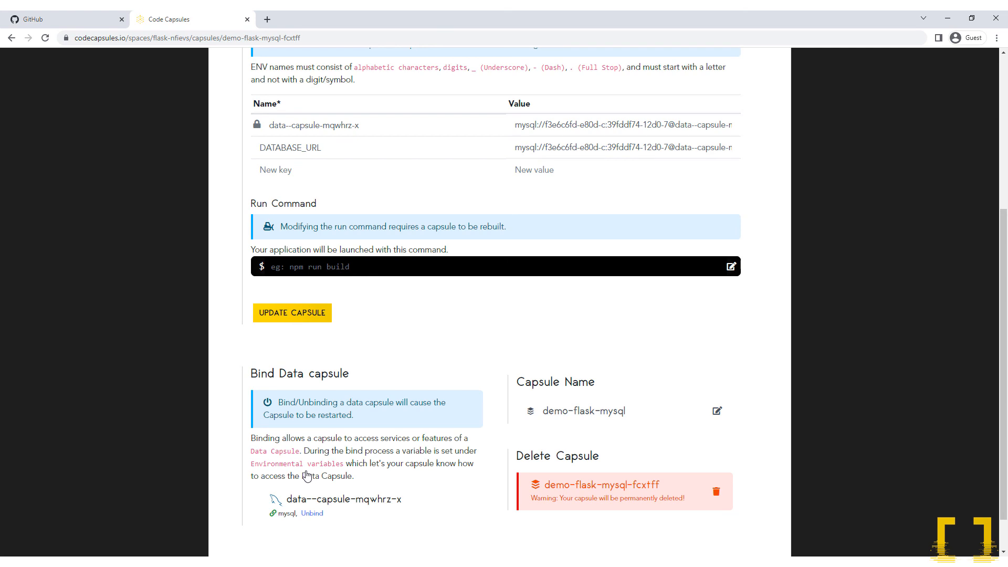
Step: Insert "+pymysql" after "mysql" in the DATABASE_URL environment variable's value and update the capsule
scroll(494, 160, "down", 2)
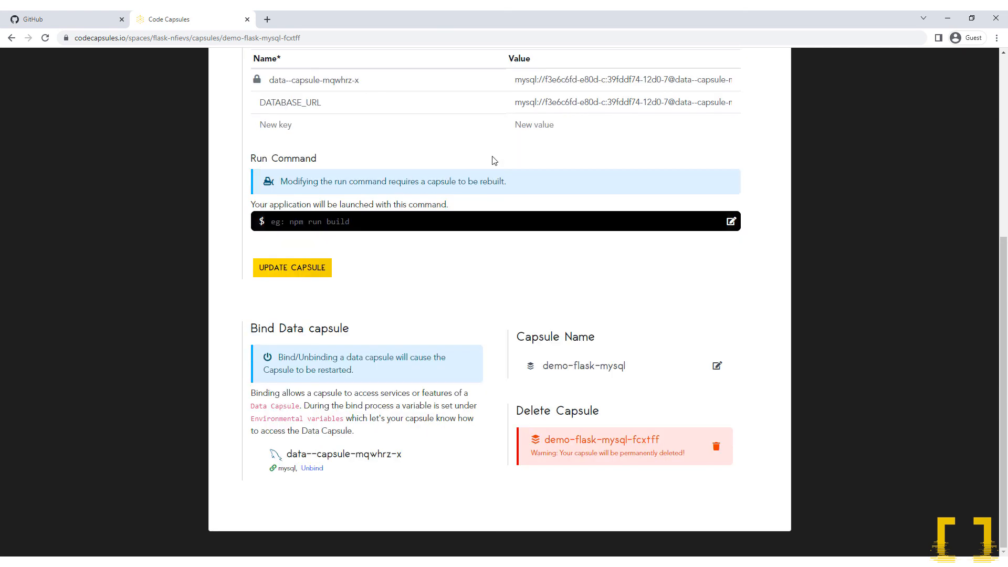
left_click_drag(1005, 330, 1005, 292)
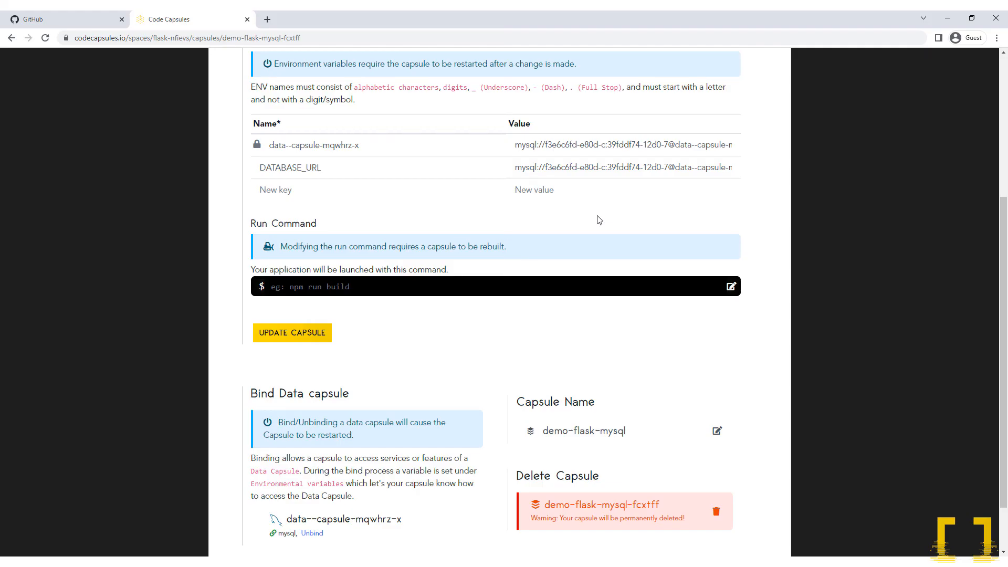
left_click(538, 172)
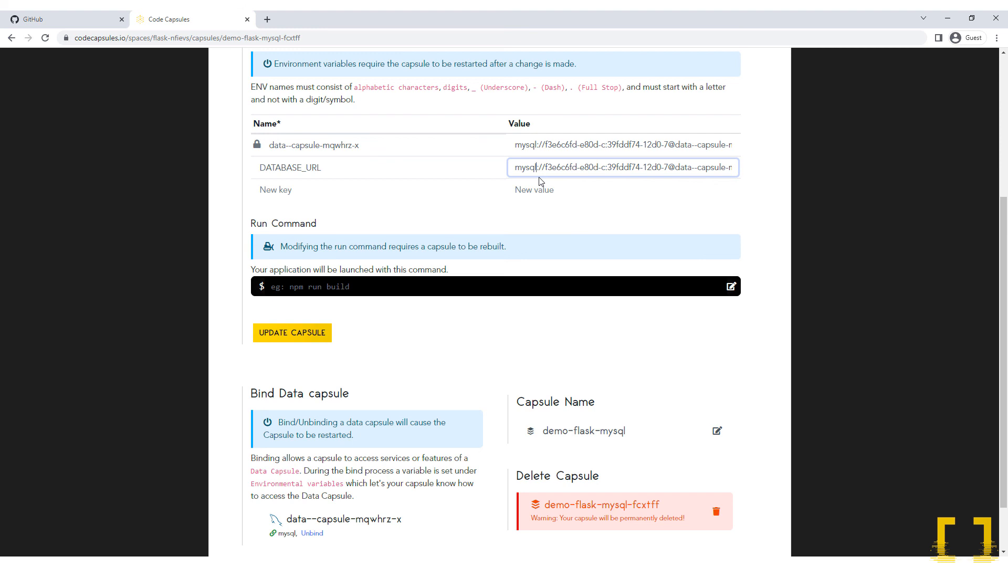
type("+pymysql")
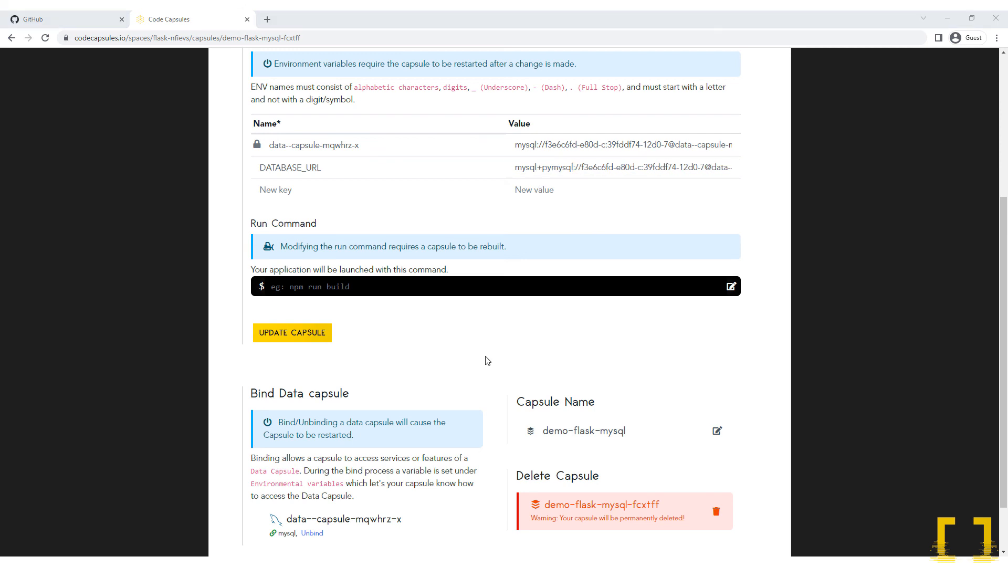
left_click(302, 338)
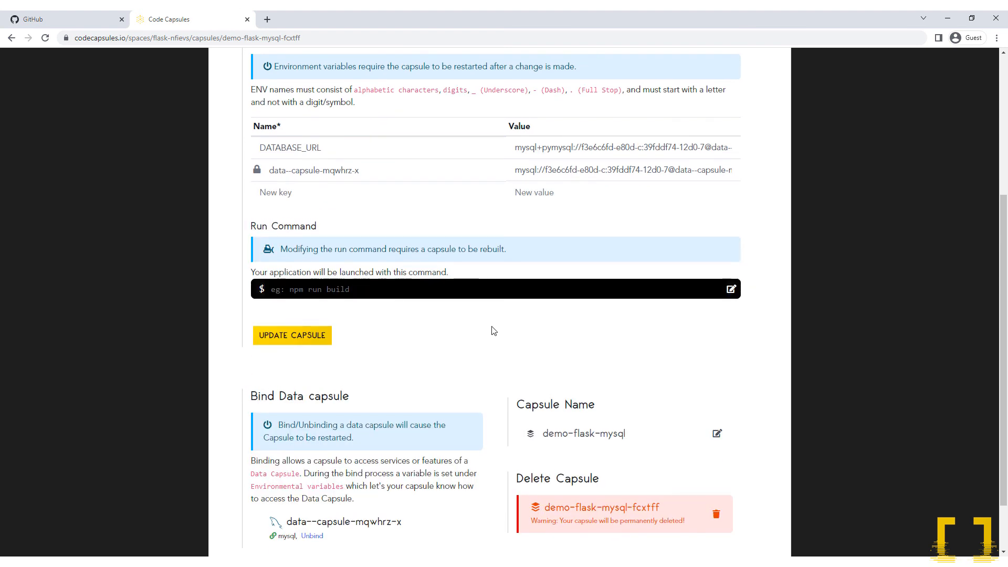
Step: Restart the demo-flask-mysql capsule by switching it off and on again, and open its live website
left_click_drag(998, 442, 1006, 313)
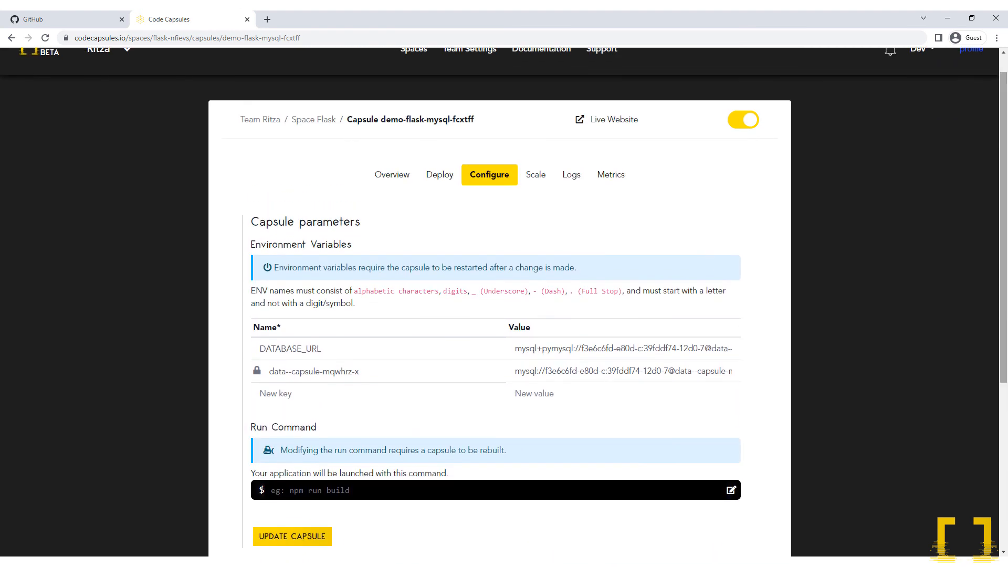
left_click(743, 121)
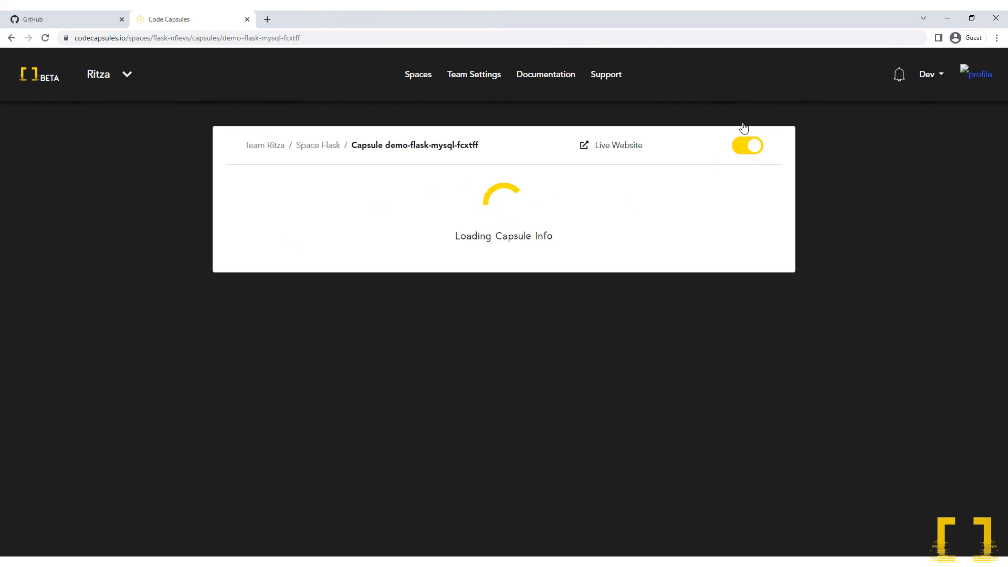
left_click(754, 152)
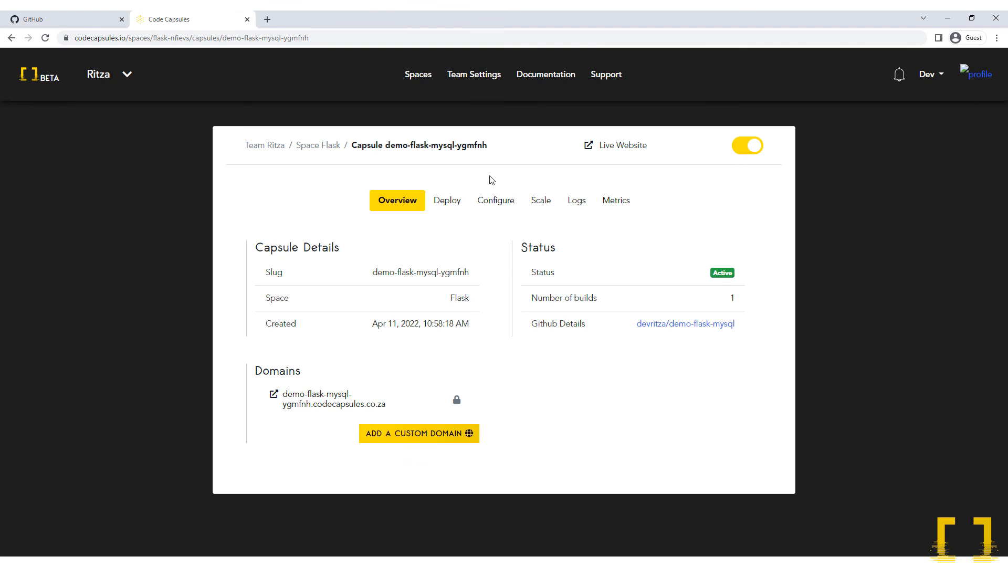
left_click(622, 145)
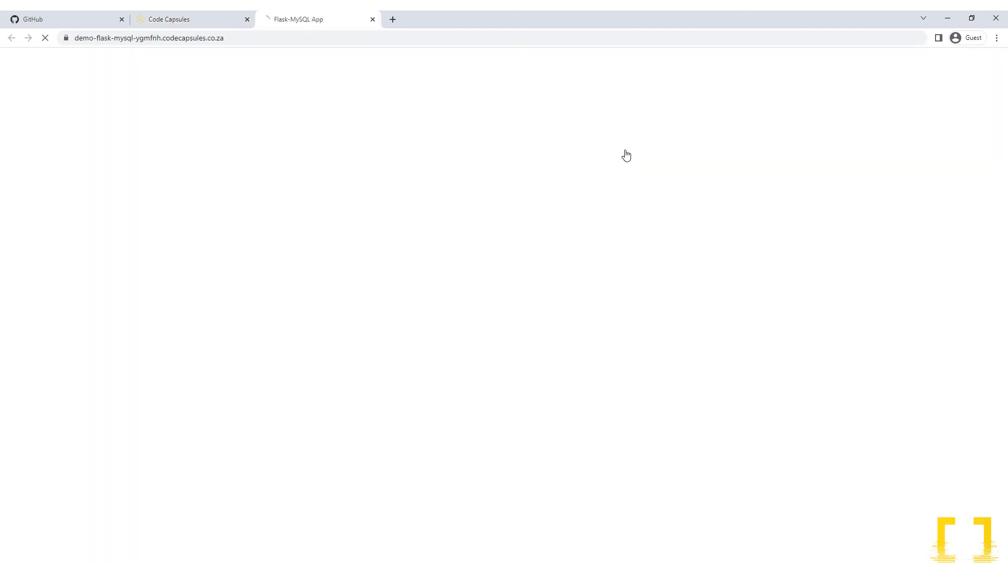